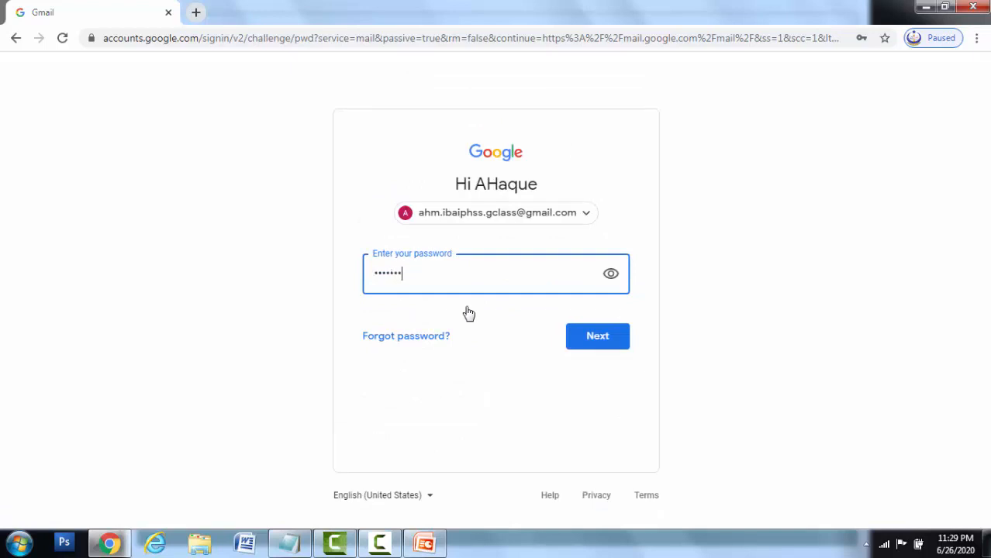
# - Submit the account password to finish signing in to Gmail
pyautogui.click(604, 340)
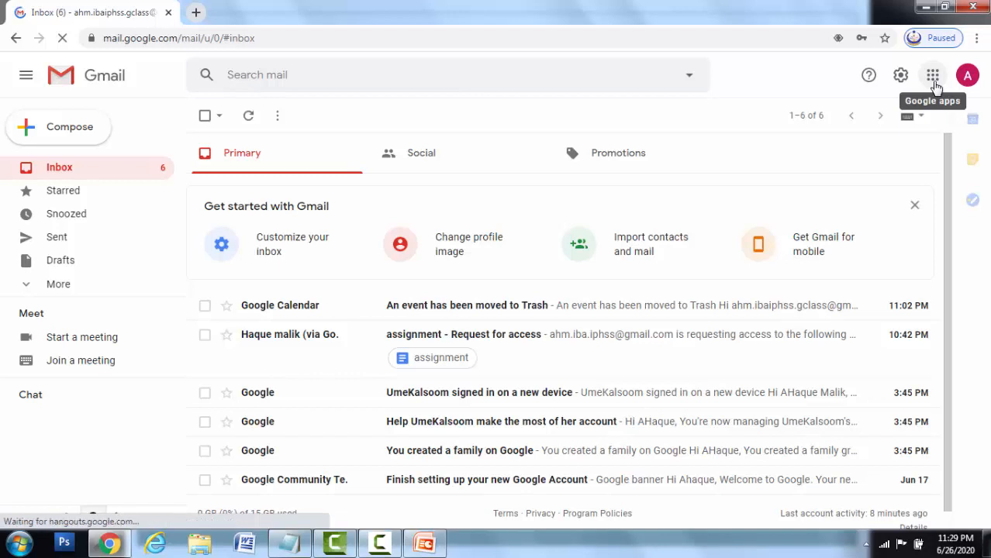
# - Launch Google Classroom from the Google apps launcher in Gmail
pyautogui.click(933, 75)
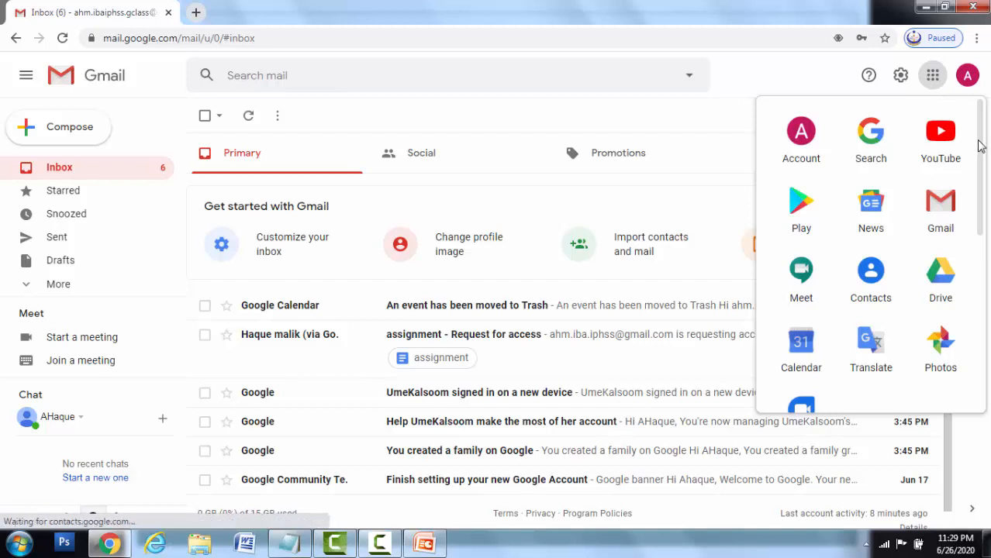
pyautogui.scroll(-2, 979, 147)
pyautogui.scroll(-4, 985, 205)
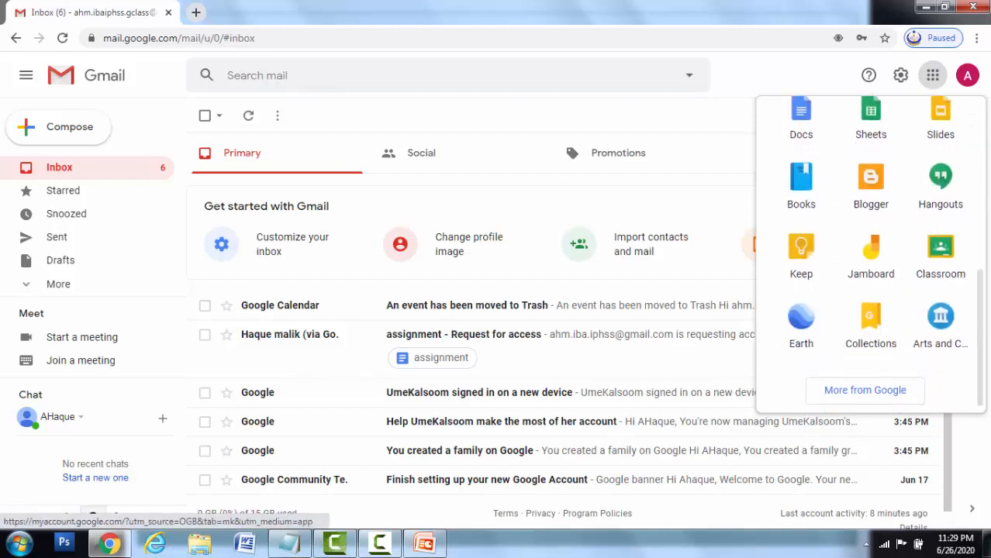
pyautogui.click(942, 253)
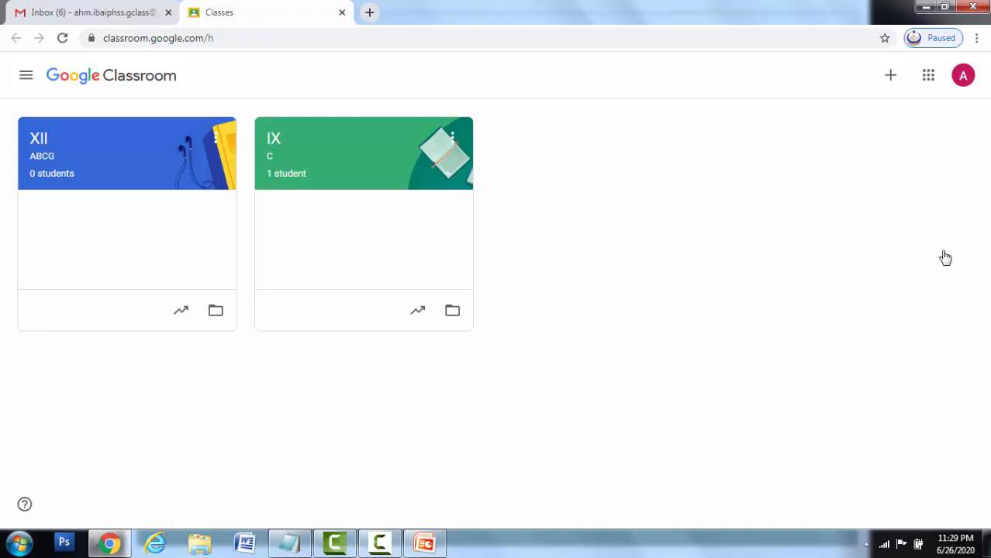
# - Look into the IX C class, return to the Classes list, and start adding a class
pyautogui.click(342, 160)
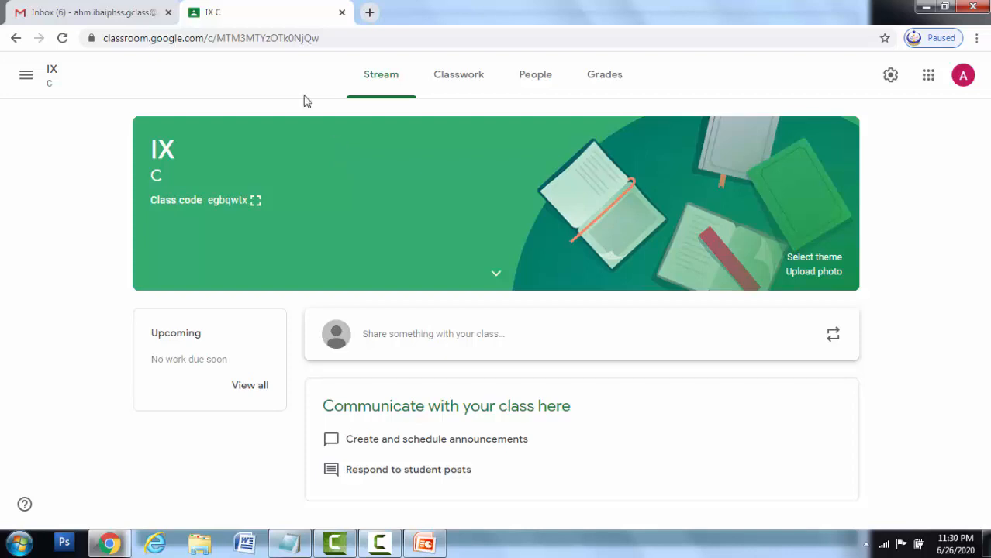
pyautogui.click(26, 78)
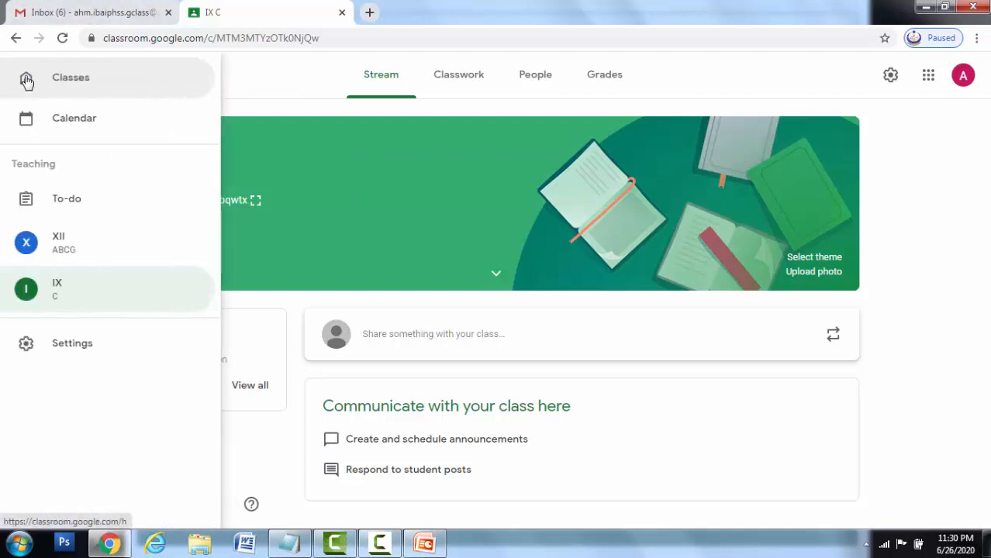
pyautogui.click(70, 79)
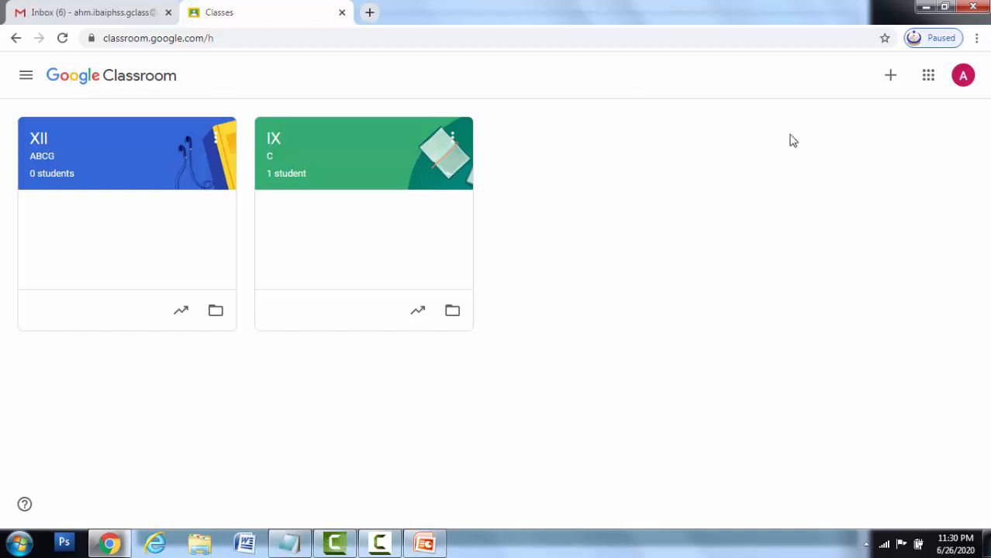
pyautogui.click(892, 78)
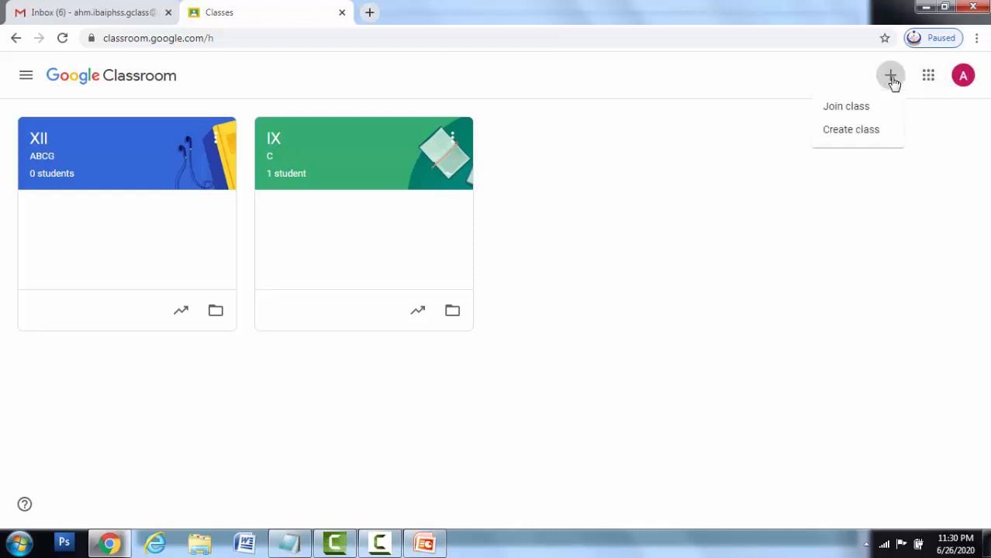
# - Choose Create class and accept the school usage notice
pyautogui.click(866, 130)
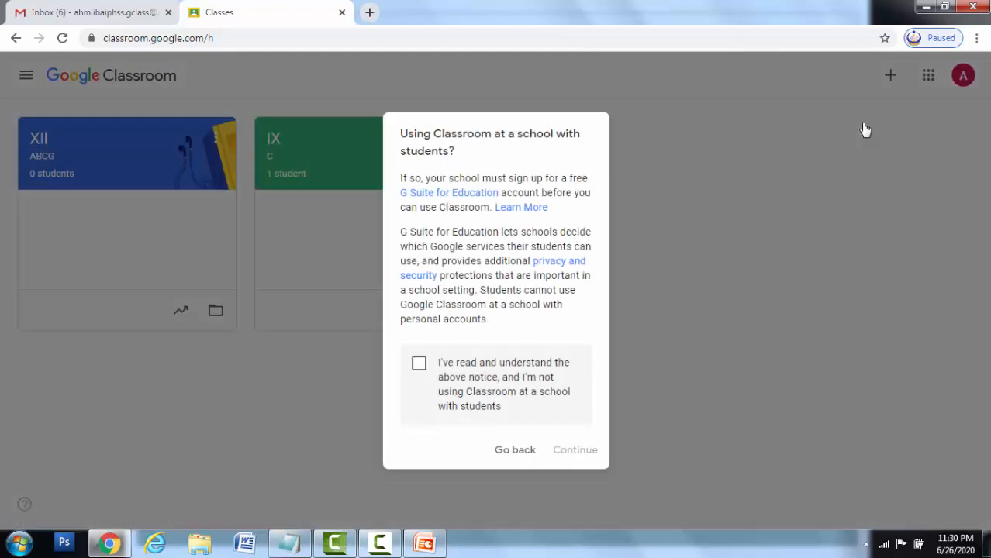
pyautogui.click(420, 365)
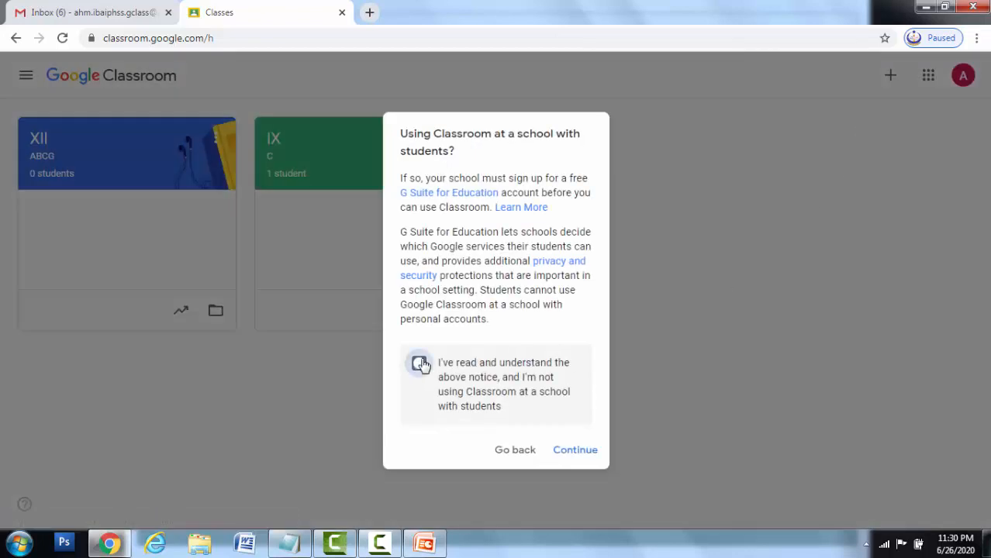
pyautogui.click(575, 460)
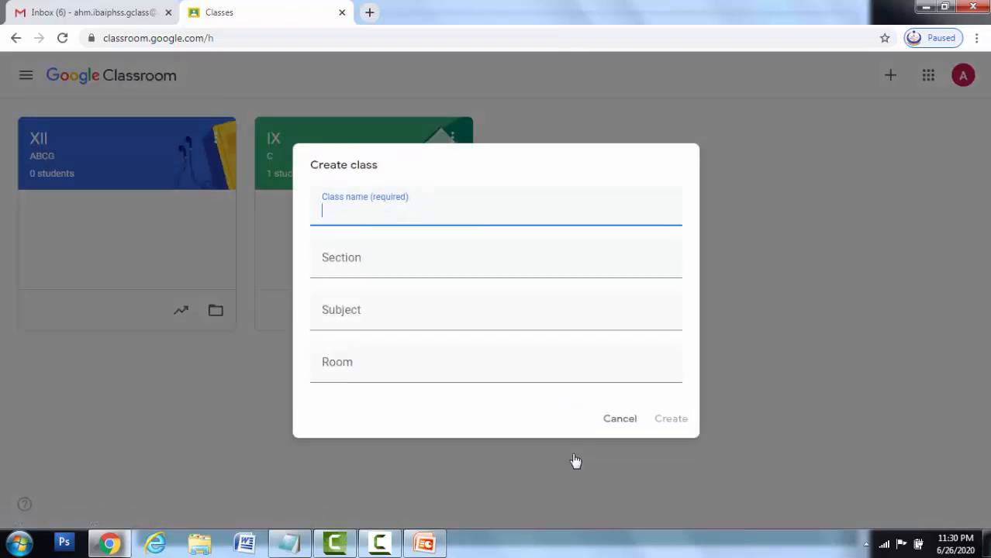
# - Create class XI with section ABCG, subject COMPUTER and room 03
pyautogui.write('XI')
pyautogui.press('BackSpace')
pyautogui.press('BackSpace')
pyautogui.write('XI')
pyautogui.click(502, 262)
pyautogui.write('ABCG')
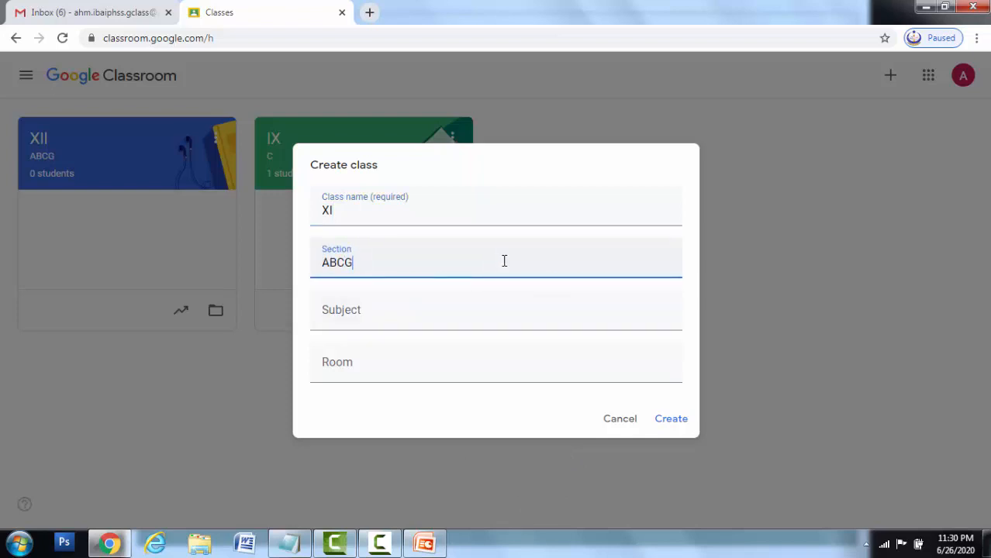
pyautogui.click(435, 306)
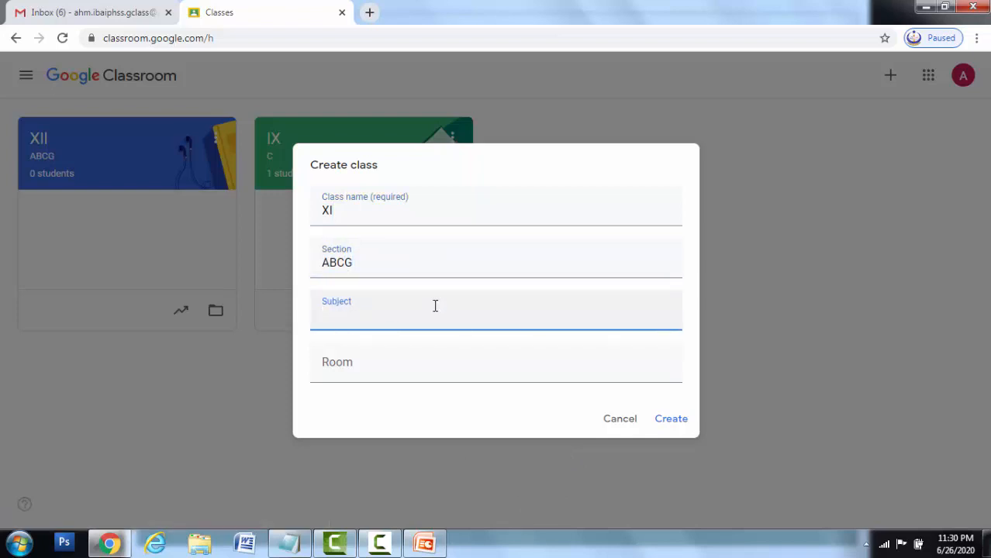
pyautogui.write('COMPUTER')
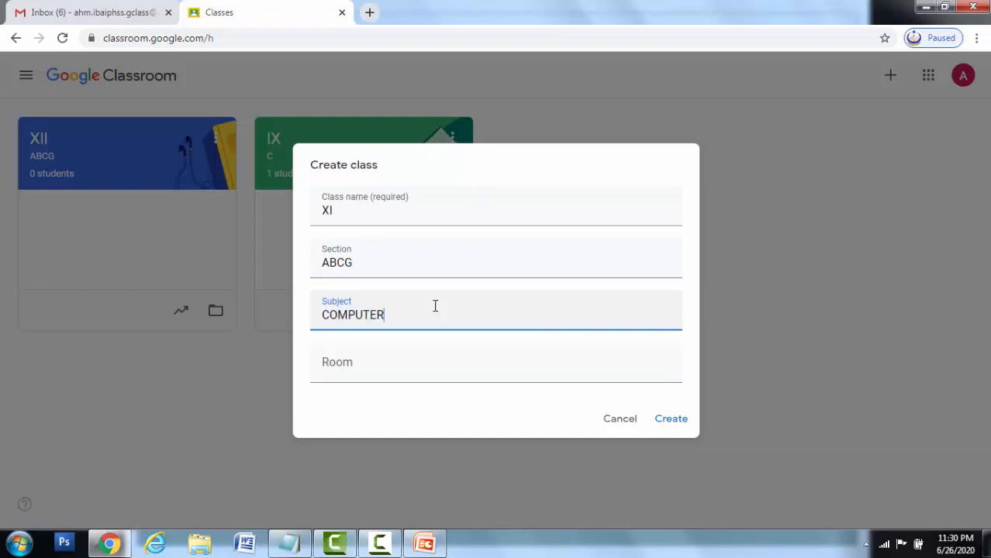
pyautogui.click(372, 362)
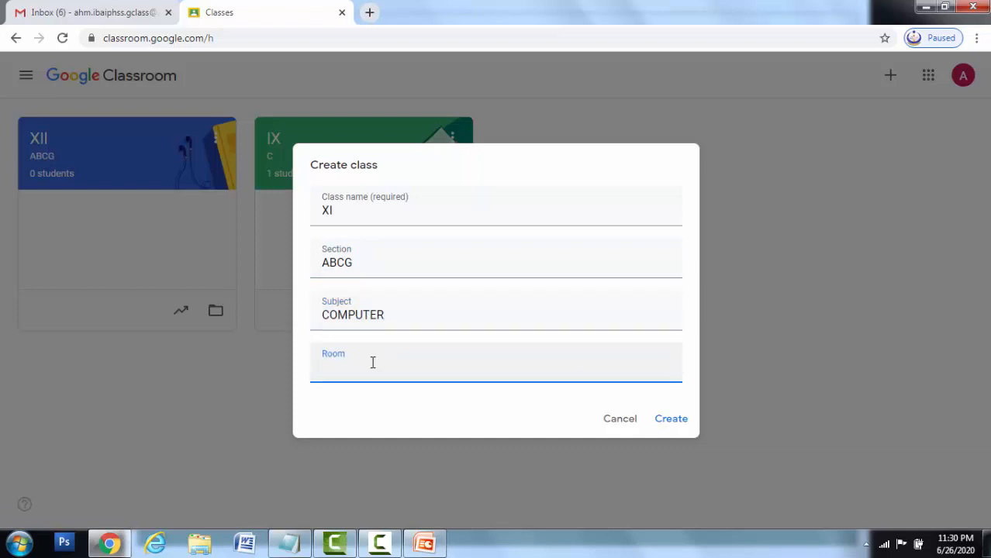
pyautogui.write('03')
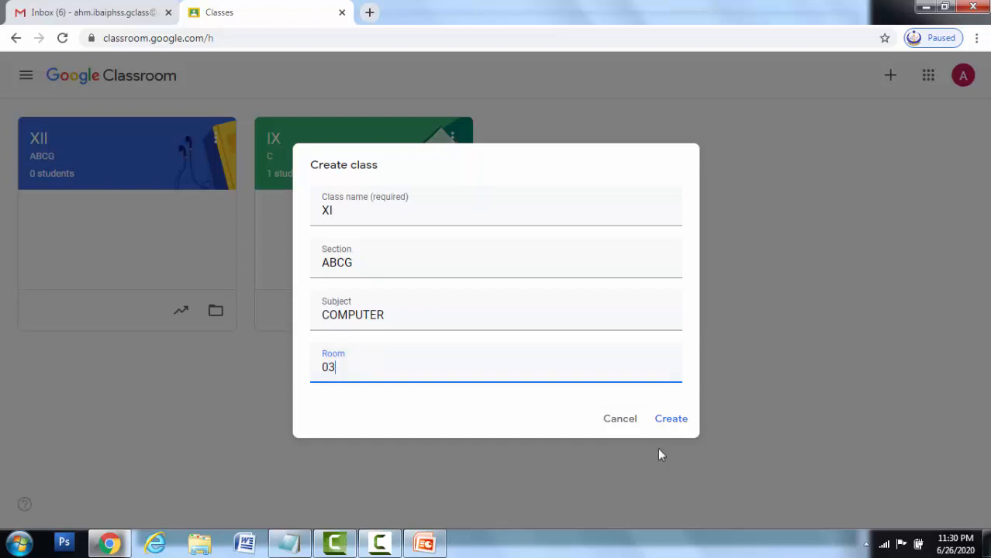
pyautogui.click(677, 425)
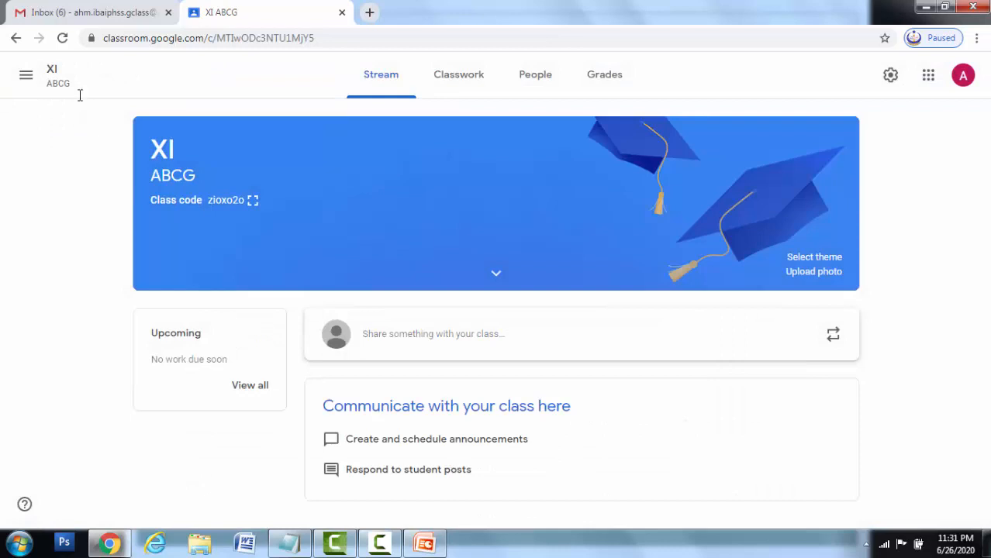
# - Return to the Classes list showing XI, XII and IX, then open IX C
pyautogui.click(23, 78)
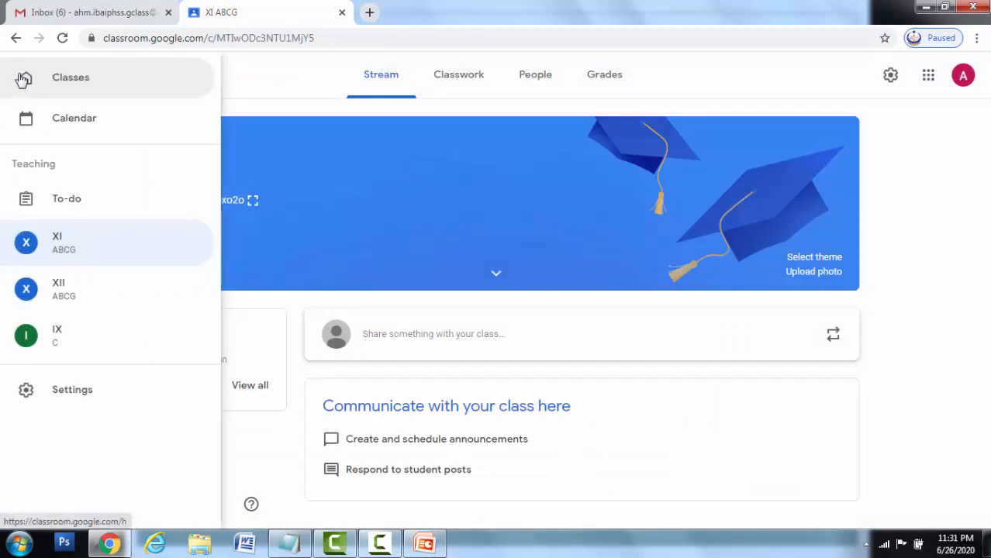
pyautogui.click(83, 89)
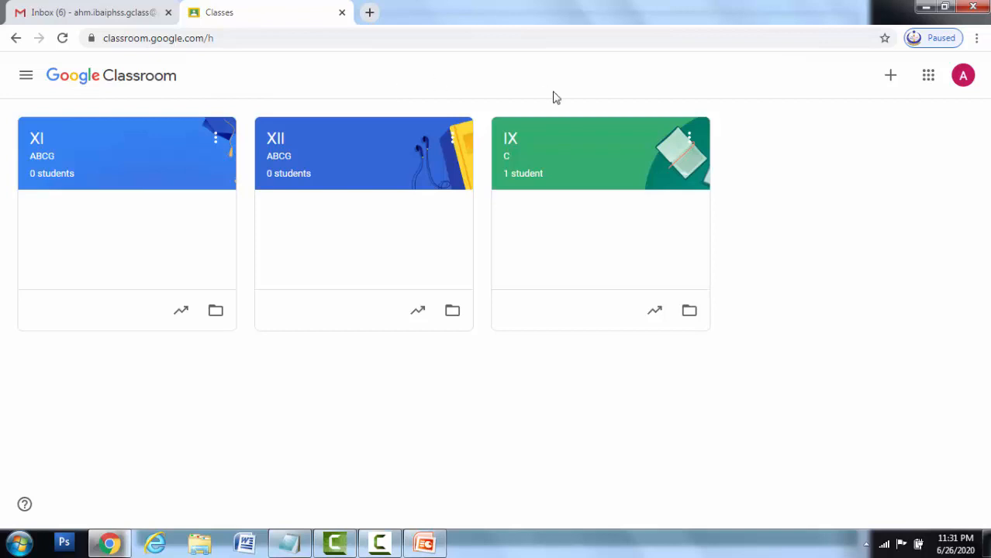
pyautogui.click(570, 163)
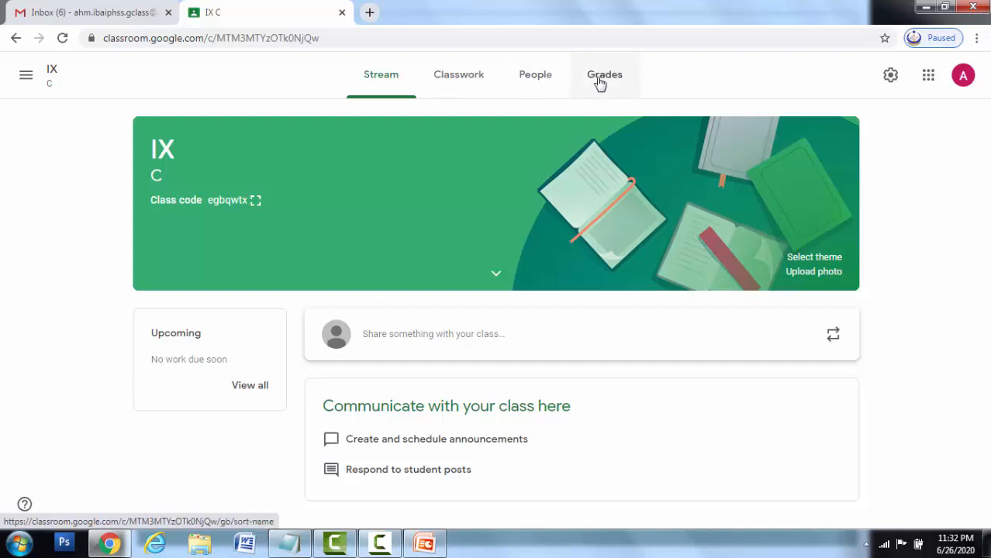
# - Go to IX C's Classwork page and bring up the new work types
pyautogui.click(458, 89)
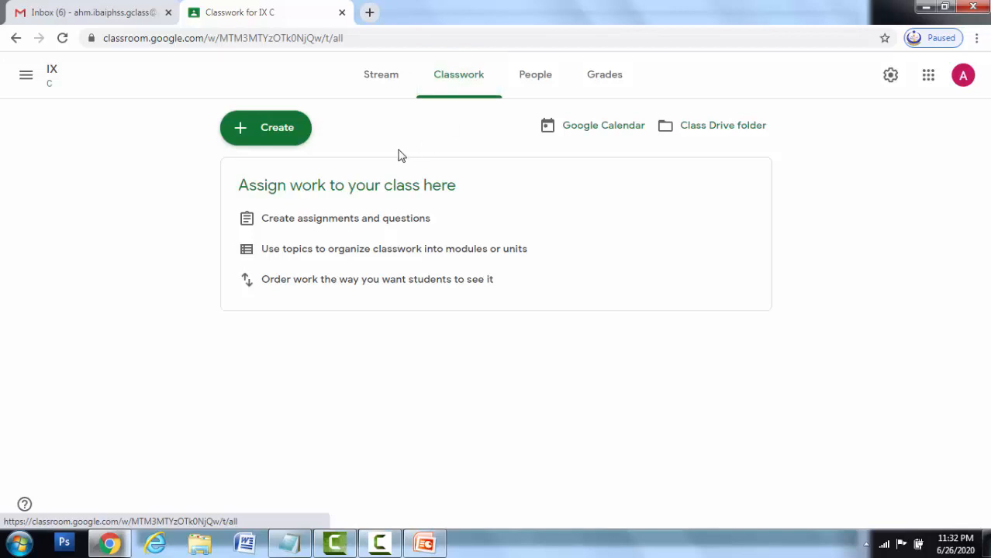
pyautogui.click(276, 136)
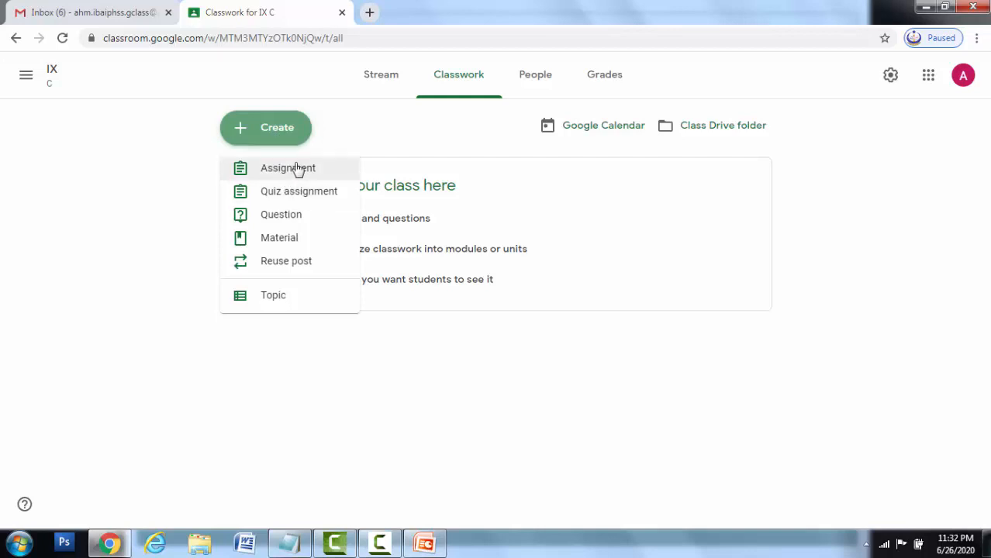
# - Start a new assignment titled 'Computer memory' with instructions 'xyz'
pyautogui.click(297, 169)
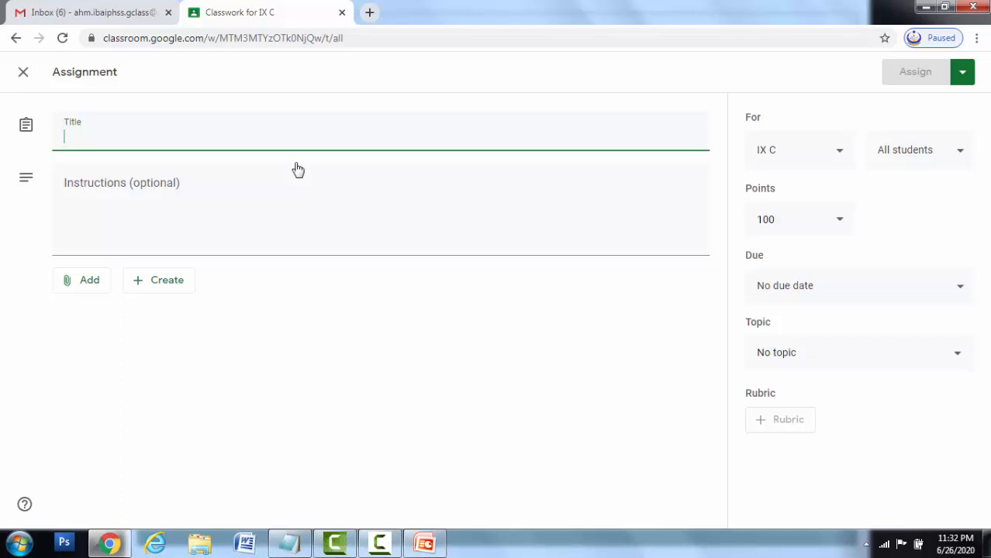
pyautogui.write('C')
pyautogui.press('BackSpace')
pyautogui.write('Comput')
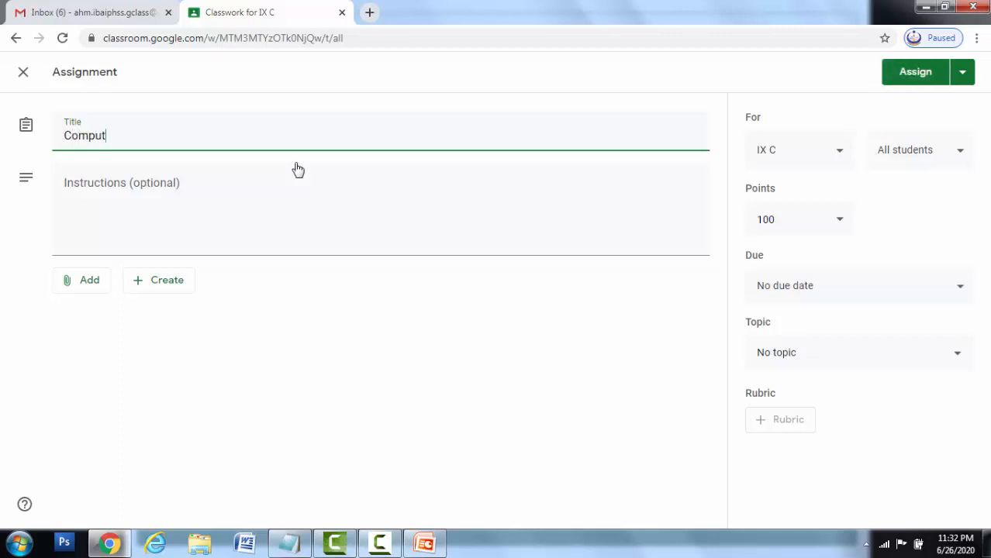
pyautogui.write('er memory')
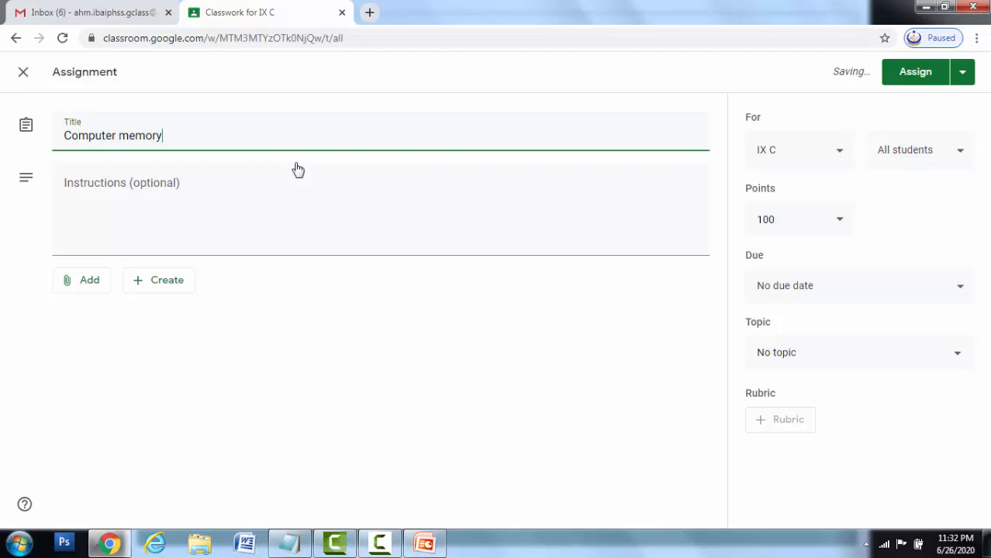
pyautogui.click(163, 223)
pyautogui.write('xyz')
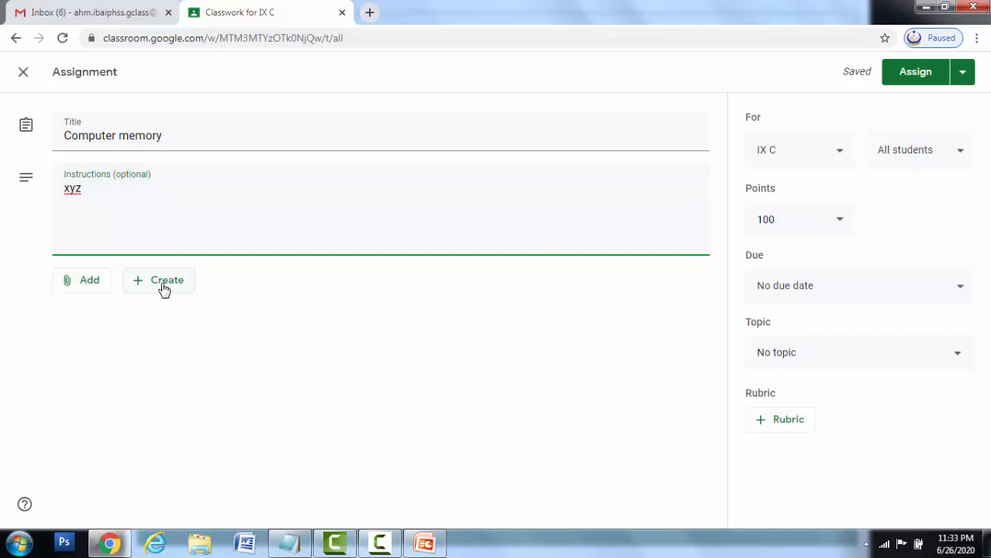
pyautogui.click(96, 289)
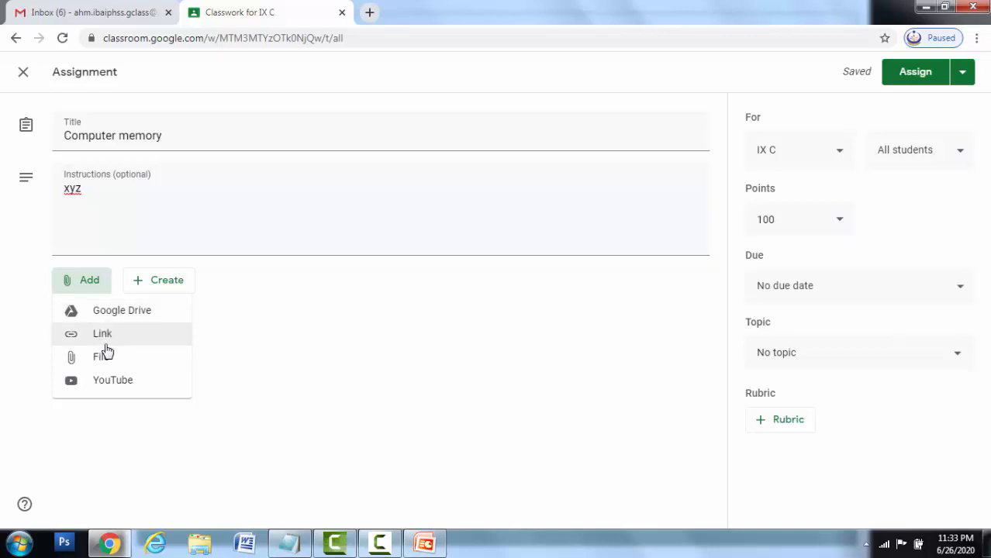
# - Attach the 'How computer memory works' YouTube video by pasting its link
pyautogui.click(124, 379)
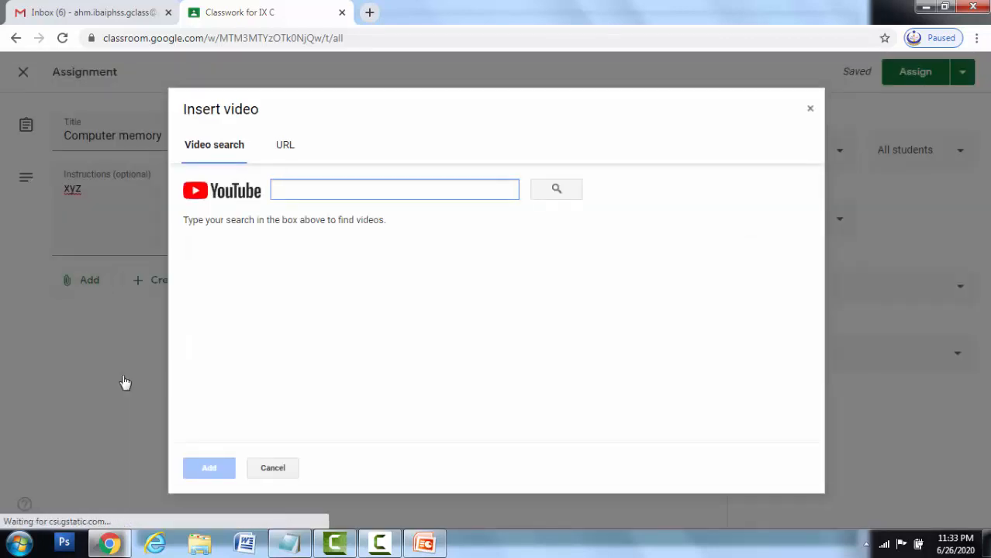
pyautogui.click(286, 149)
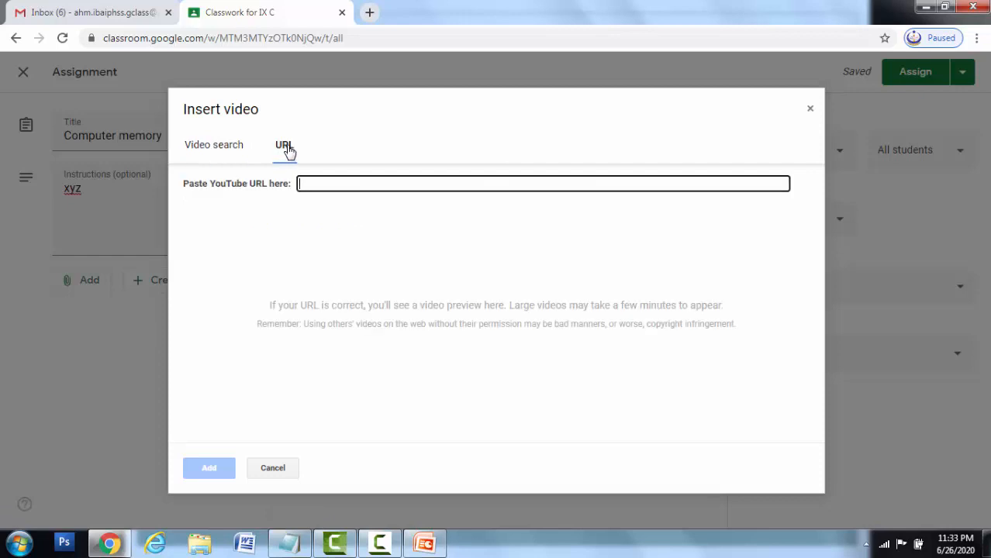
pyautogui.write('https://www.youtube.com/watch?v=p3q5zWCw8J4')
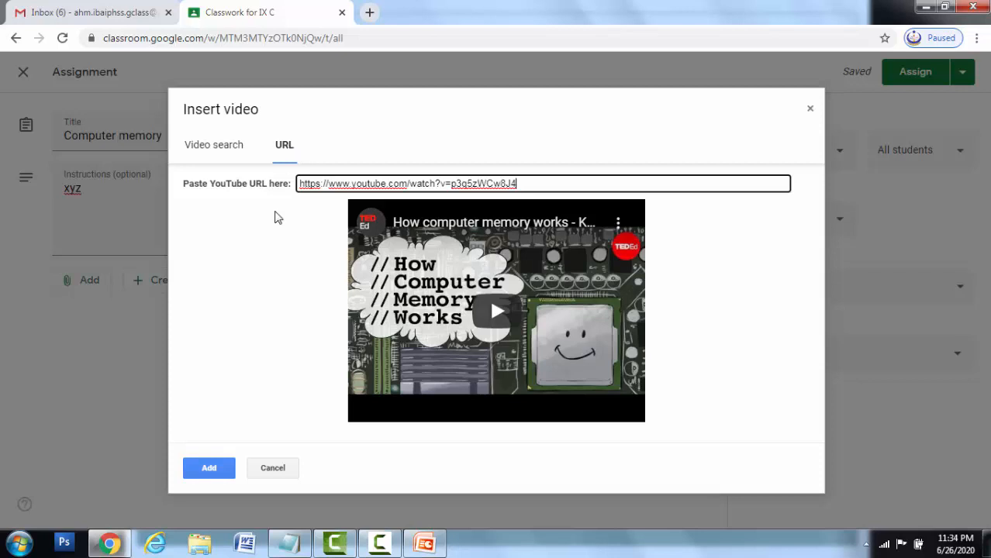
pyautogui.click(219, 471)
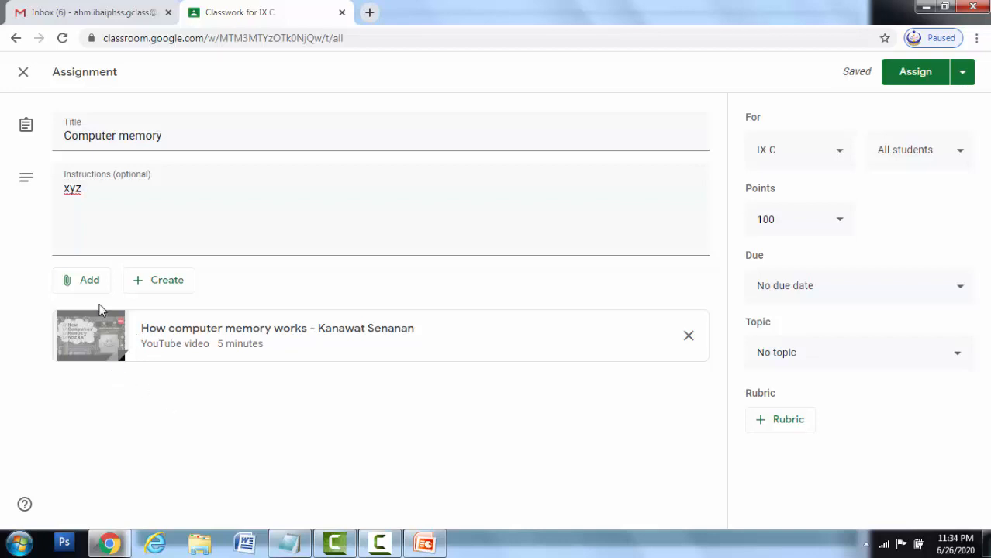
# - Create a new blank Google Docs document attached to the assignment
pyautogui.click(180, 284)
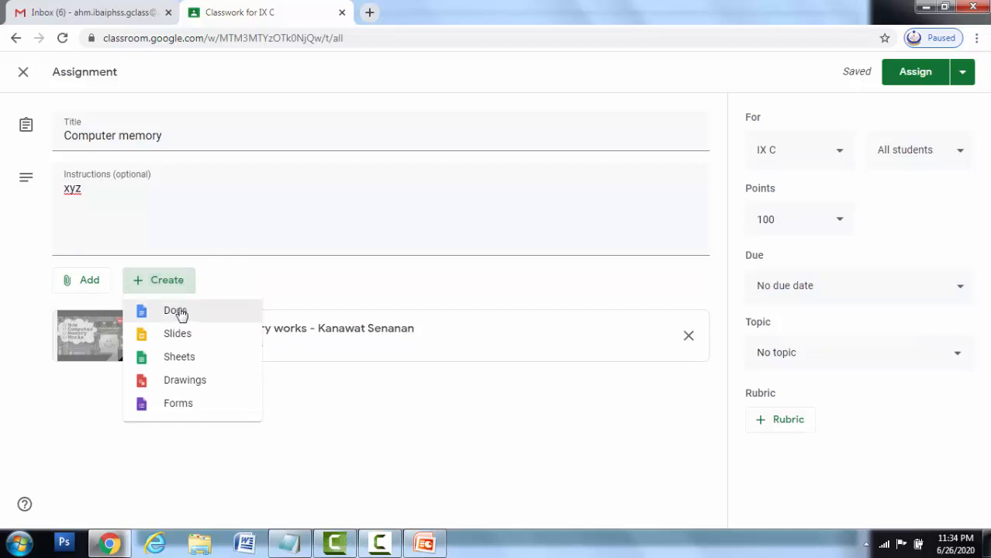
pyautogui.click(180, 312)
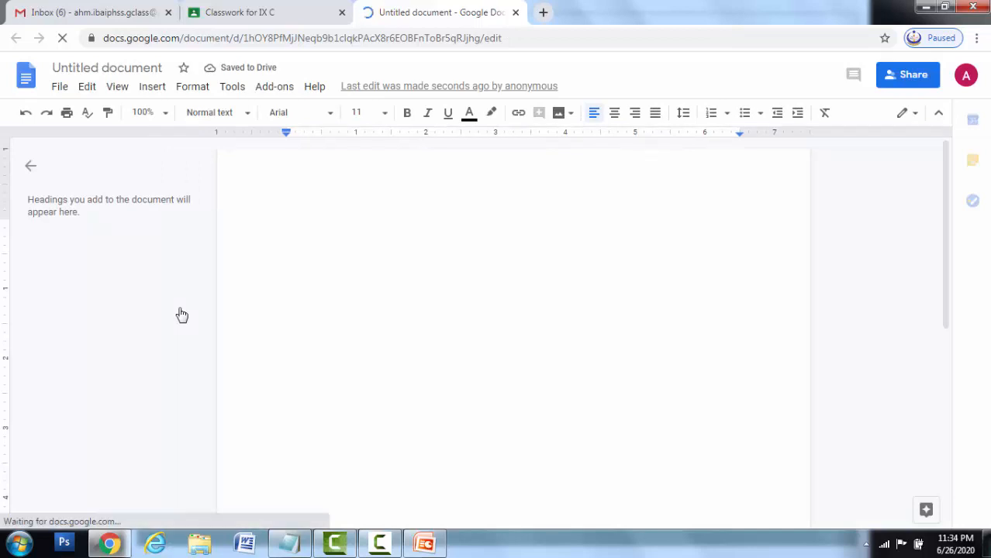
# - Type 'Q.No. 1 Define Computer memory.' and 'Q.No. 2 How many types of computer memory?'
pyautogui.write('Q.No. ')
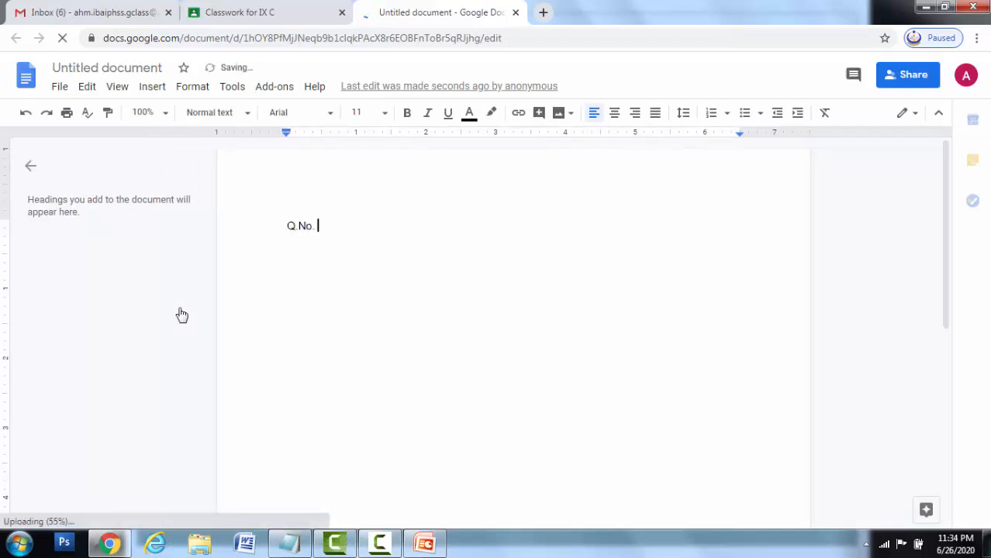
pyautogui.write('1 Co')
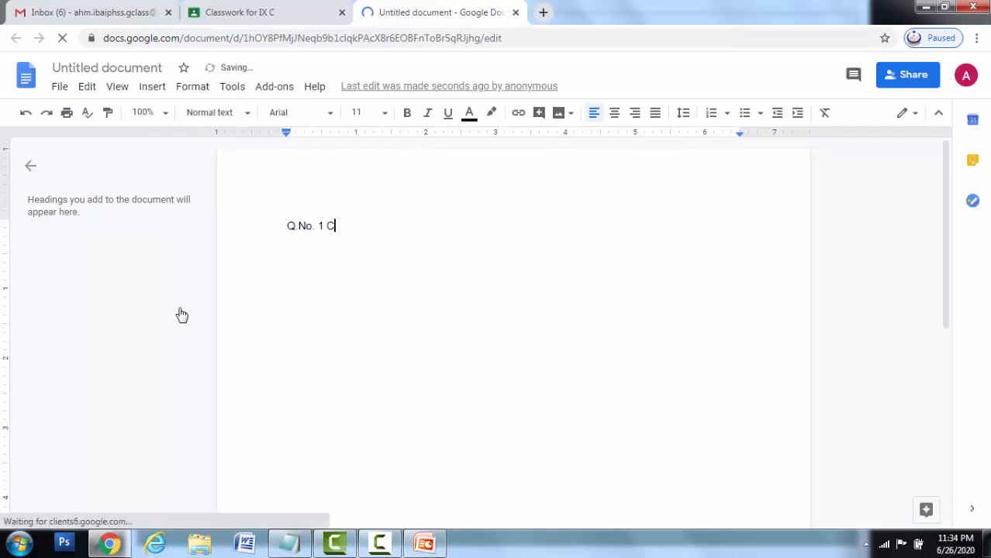
pyautogui.press('BackSpace')
pyautogui.press('BackSpace')
pyautogui.write('De')
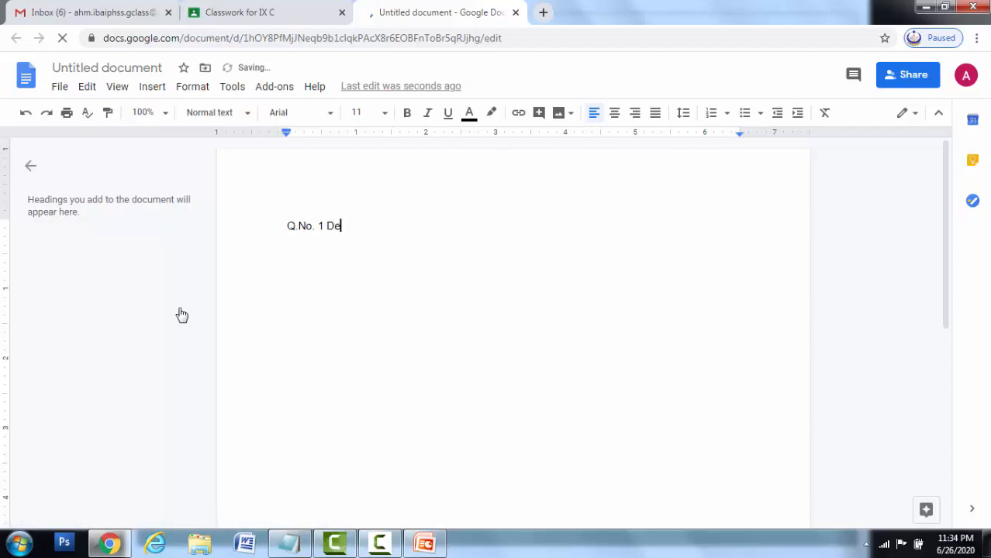
pyautogui.write('fine Computer ')
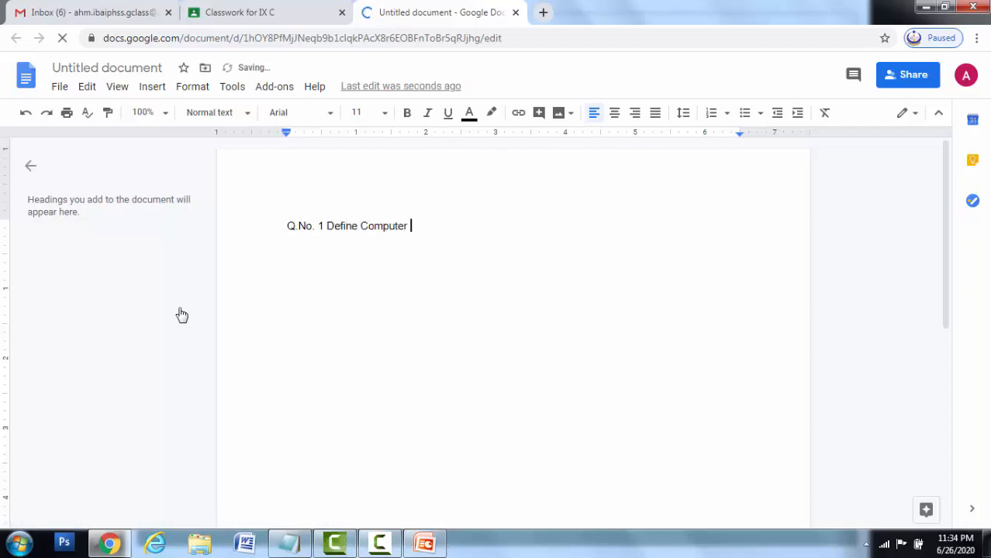
pyautogui.write('memory')
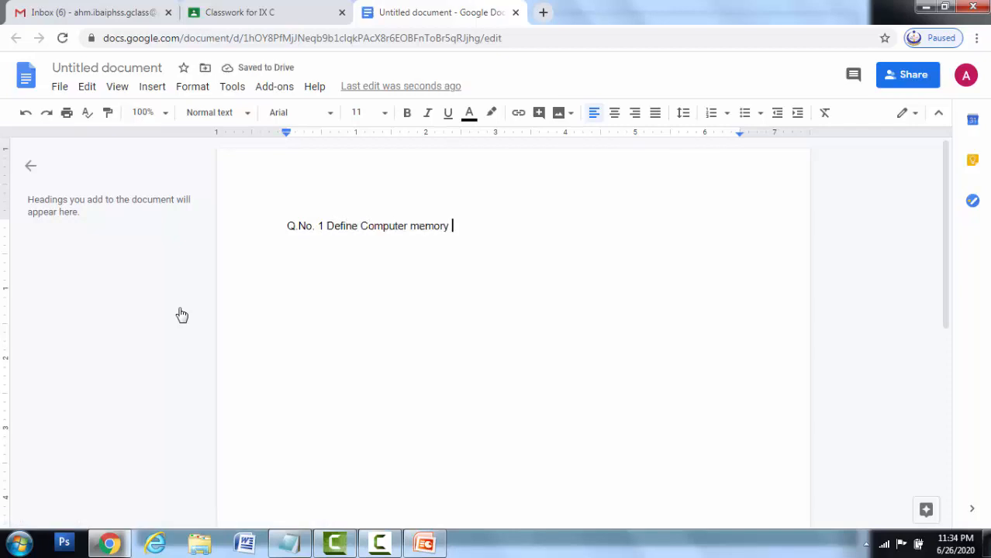
pyautogui.press('BackSpace')
pyautogui.write('.')
pyautogui.press('Return')
pyautogui.press('Return')
pyautogui.write('Q.No. 2 ')
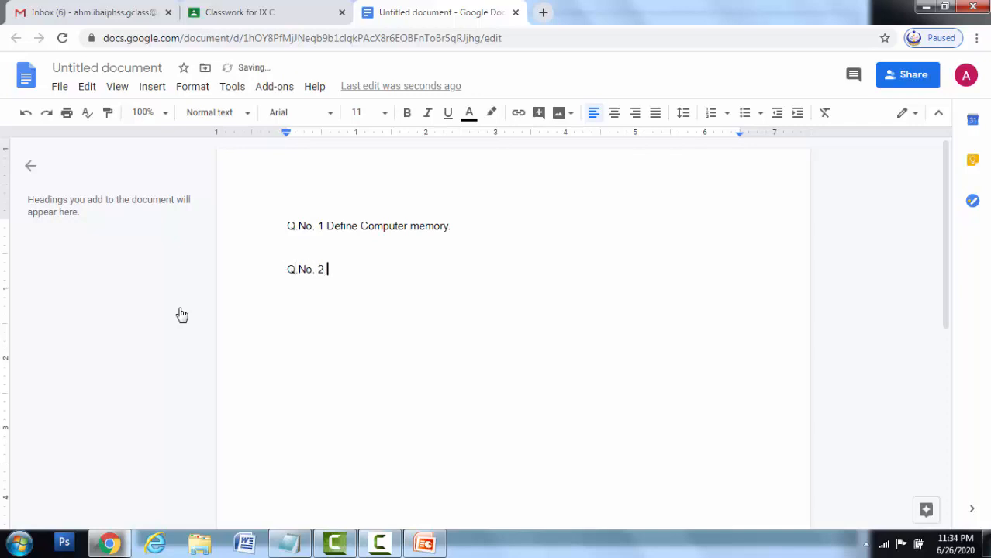
pyautogui.write('How many types of com')
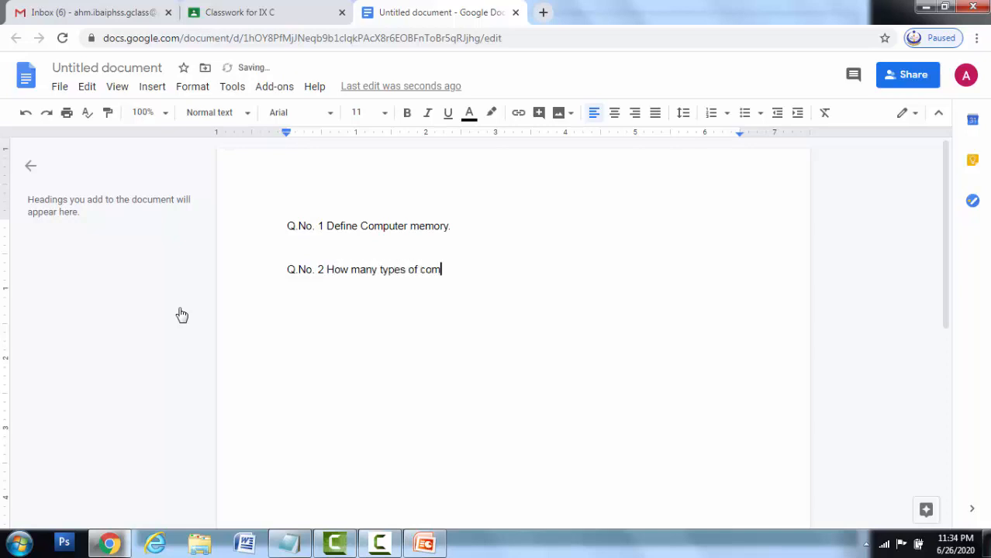
pyautogui.write('puter mem')
pyautogui.press('BackSpace')
pyautogui.write('emory?')
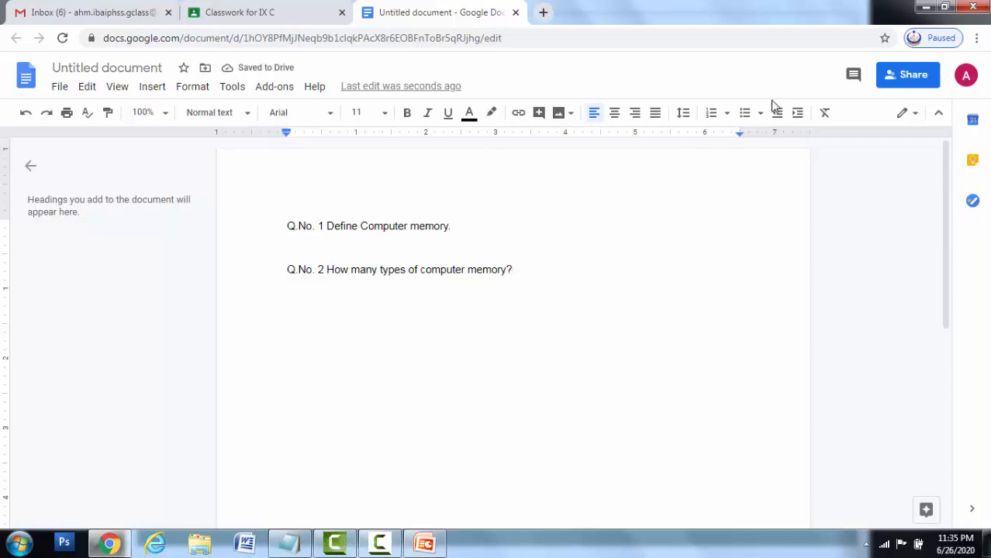
# - Name the document 'Computer memory short questions' and share it with the IX C teachers as editors
pyautogui.click(919, 78)
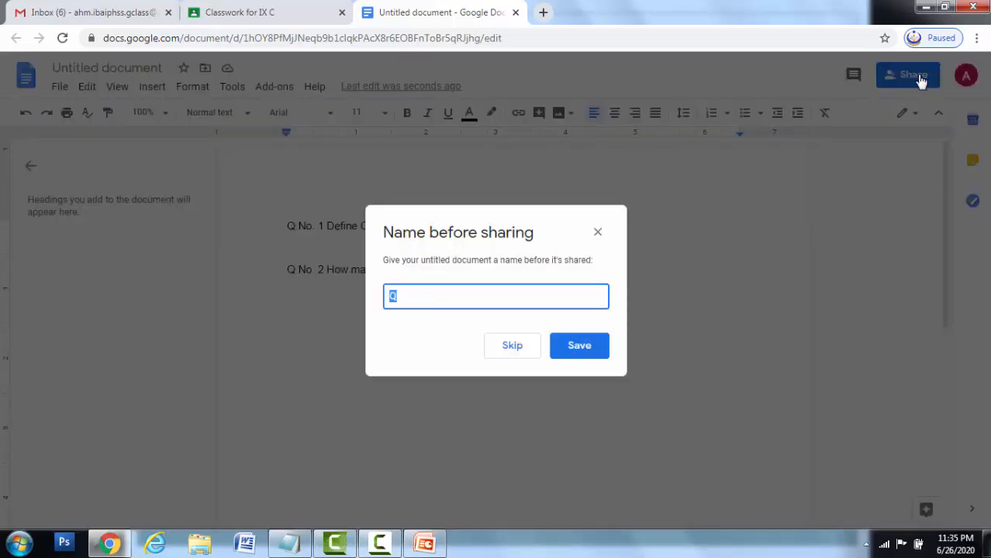
pyautogui.write('Computer memory')
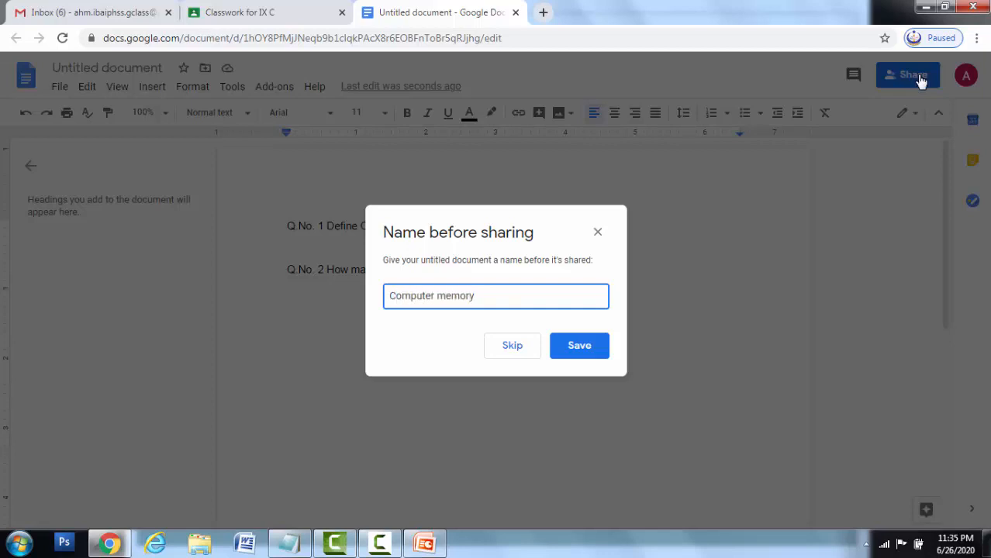
pyautogui.press('BackSpace')
pyautogui.write('y short questions answer')
pyautogui.press('BackSpace')
pyautogui.press('BackSpace')
pyautogui.press('BackSpace')
pyautogui.press('BackSpace')
pyautogui.press('BackSpace')
pyautogui.press('BackSpace')
pyautogui.click(591, 350)
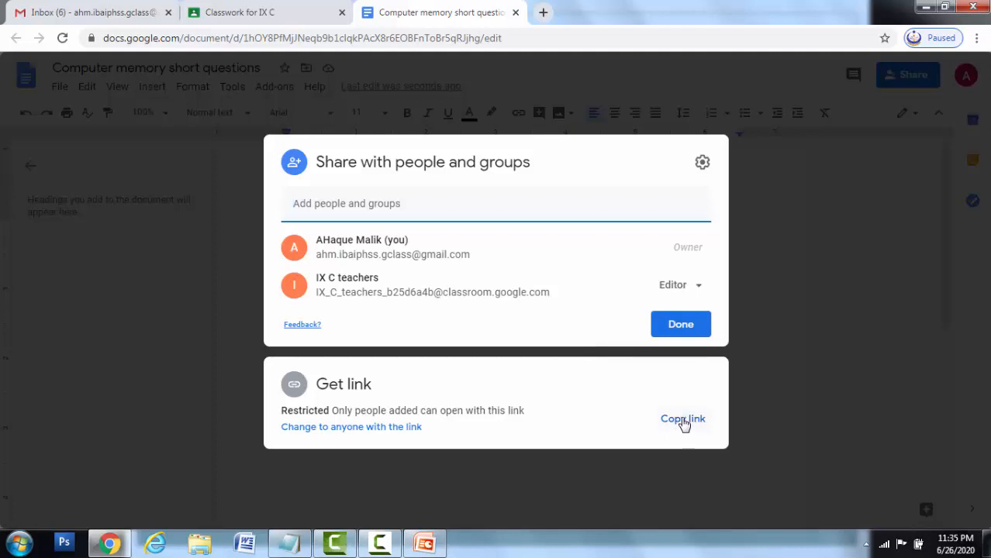
pyautogui.click(681, 324)
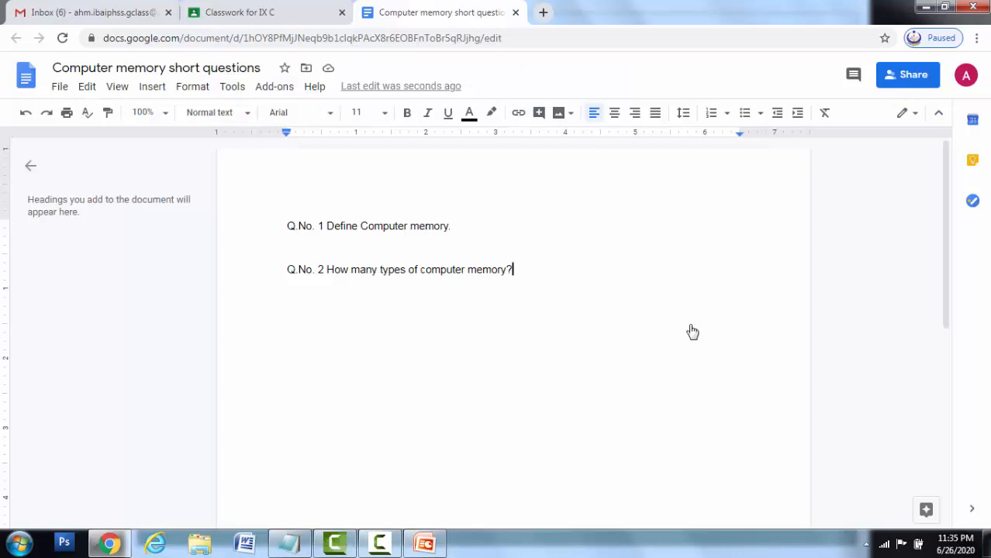
# - Back in Classroom, set the attached document to 'Make a copy for each student'
pyautogui.click(307, 23)
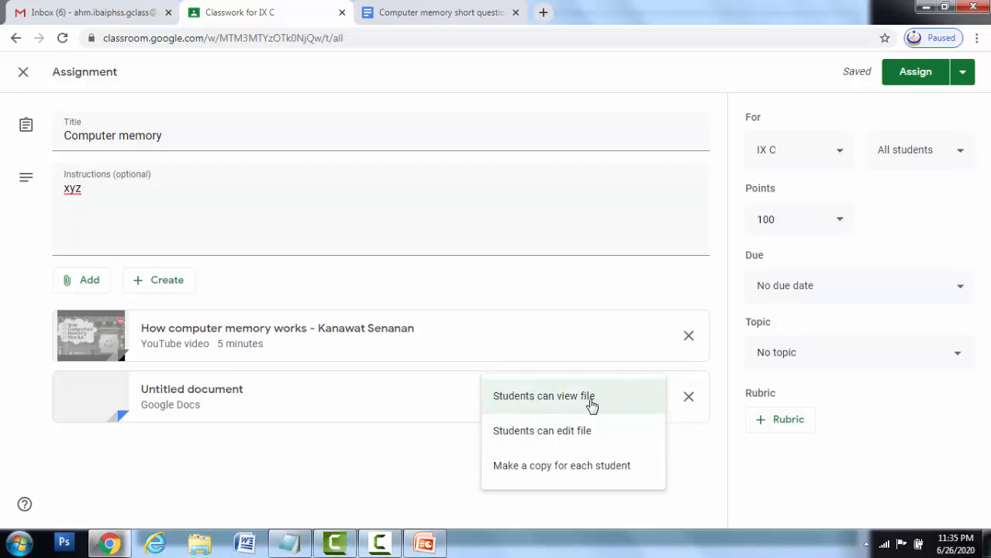
pyautogui.click(575, 467)
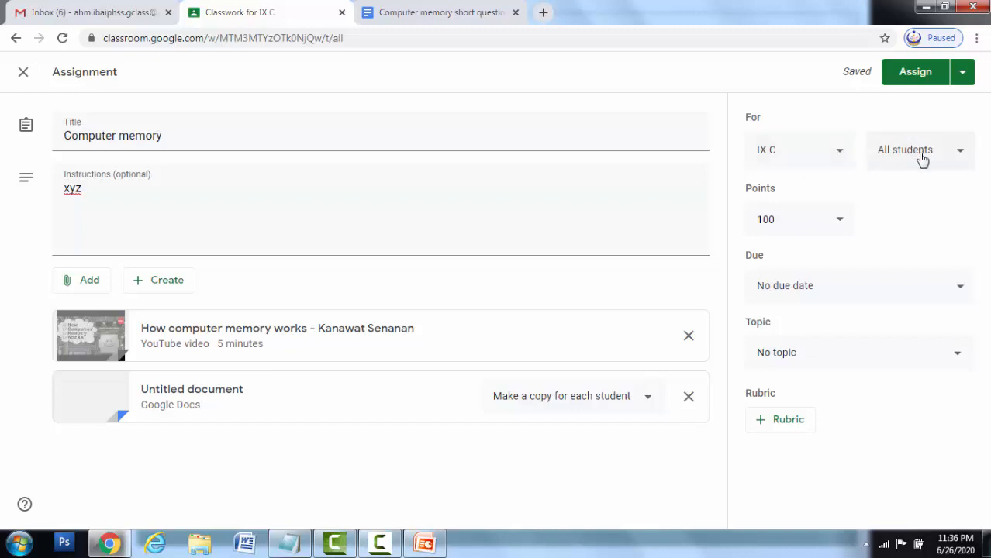
# - Change the assignment's points from 100 to 20
pyautogui.click(840, 225)
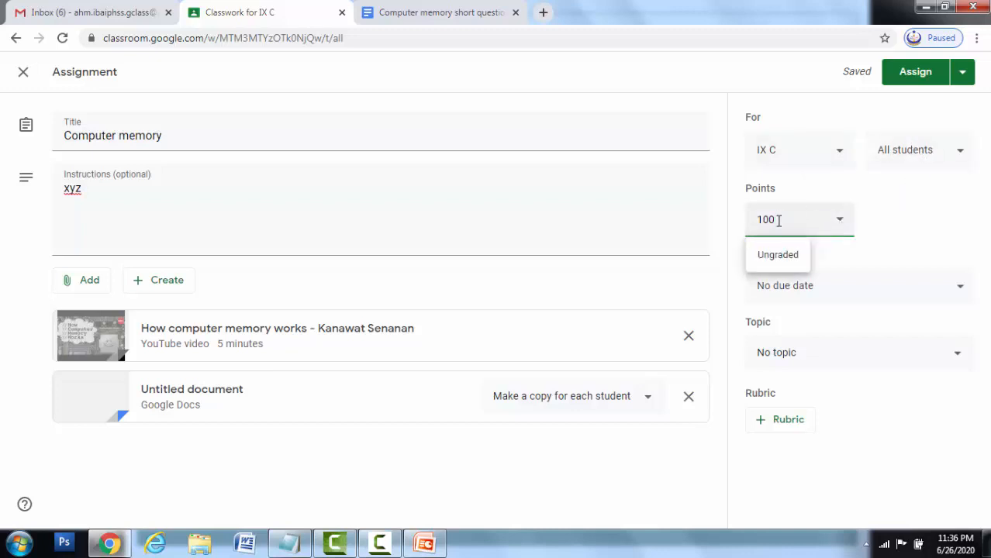
pyautogui.press('BackSpace')
pyautogui.press('BackSpace')
pyautogui.press('BackSpace')
pyautogui.write('20')
pyautogui.click(880, 245)
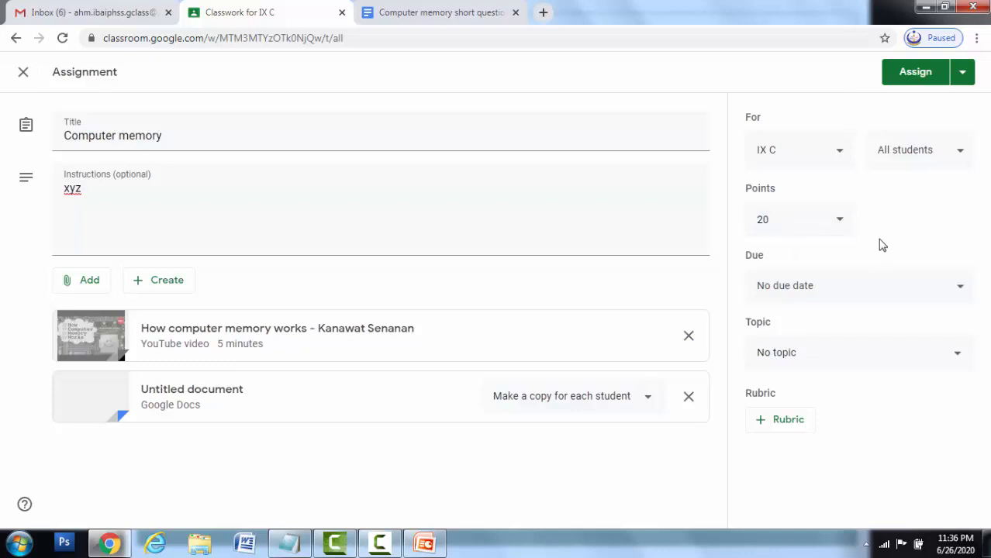
# - Set the due date to June 30, 2020 and assign the Computer memory assignment
pyautogui.click(825, 286)
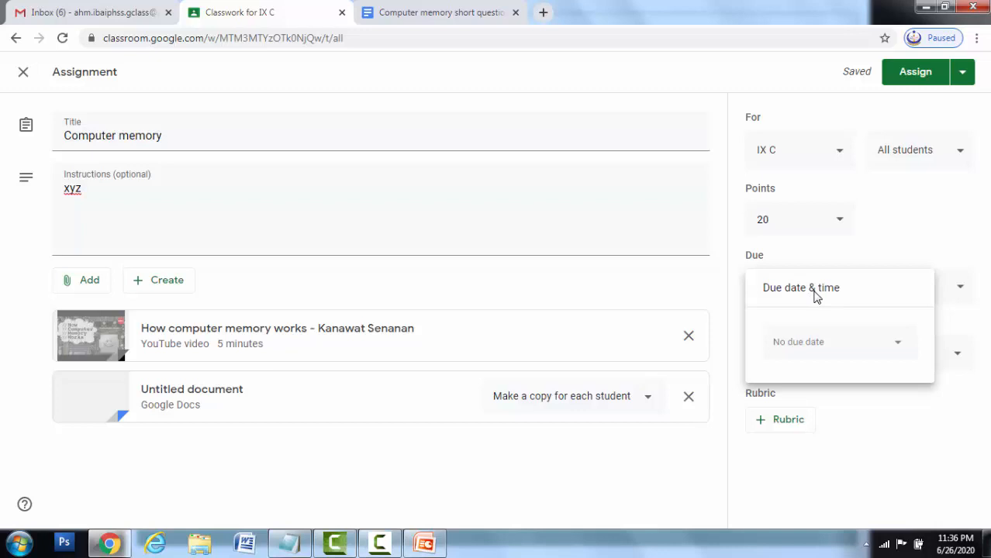
pyautogui.click(825, 343)
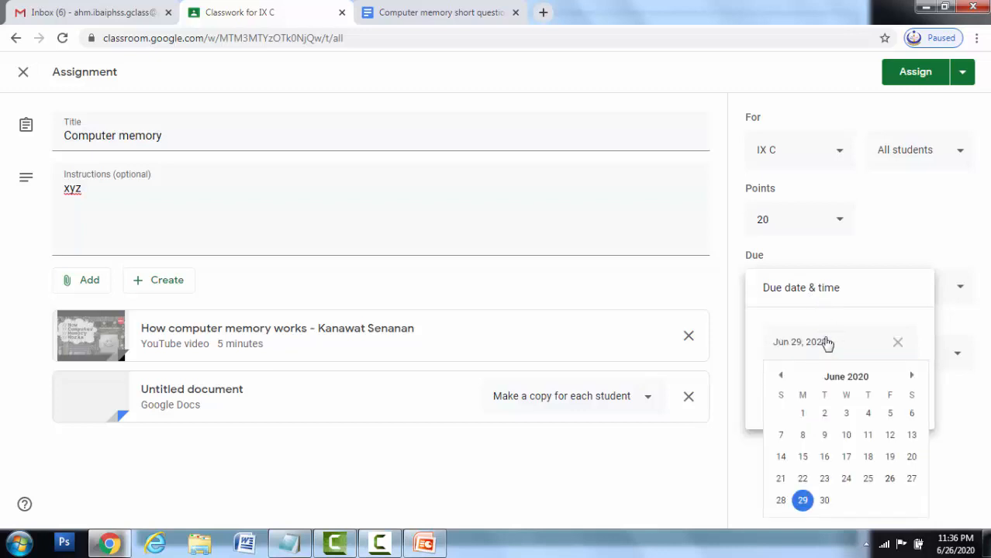
pyautogui.click(824, 501)
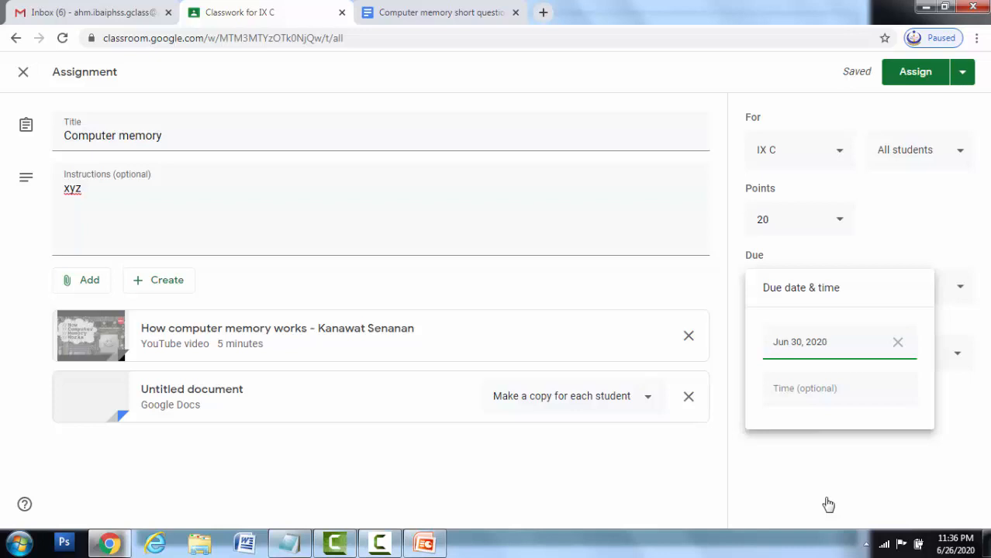
pyautogui.click(827, 390)
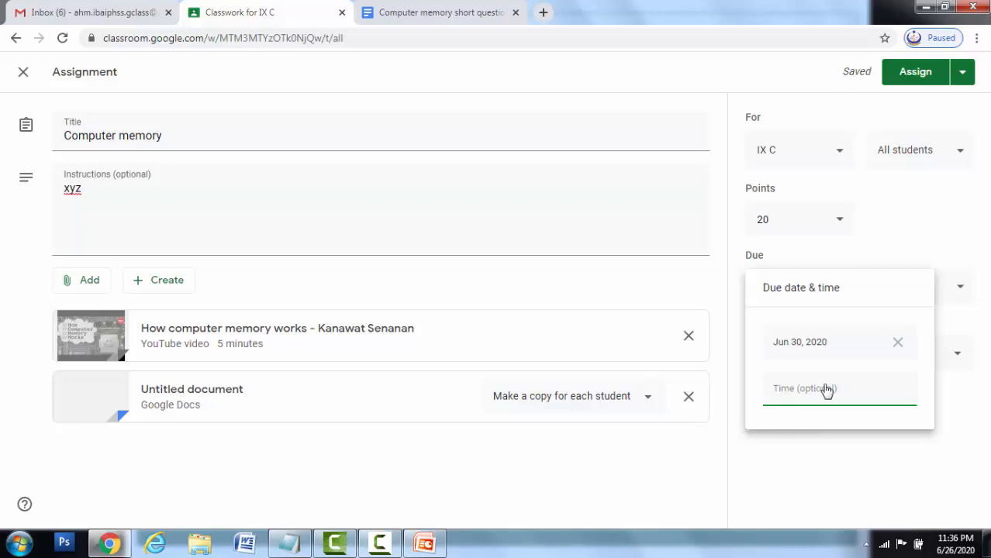
pyautogui.click(765, 499)
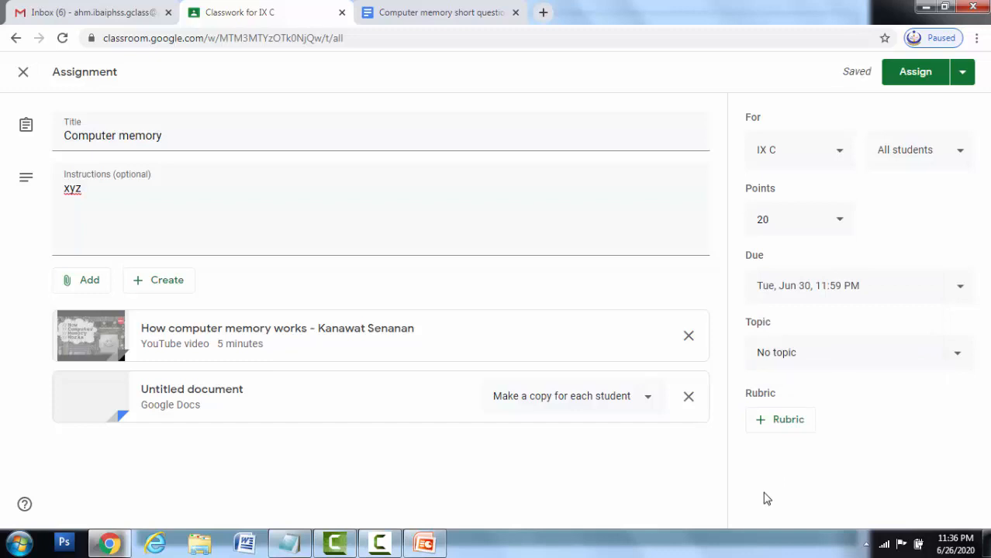
pyautogui.click(916, 72)
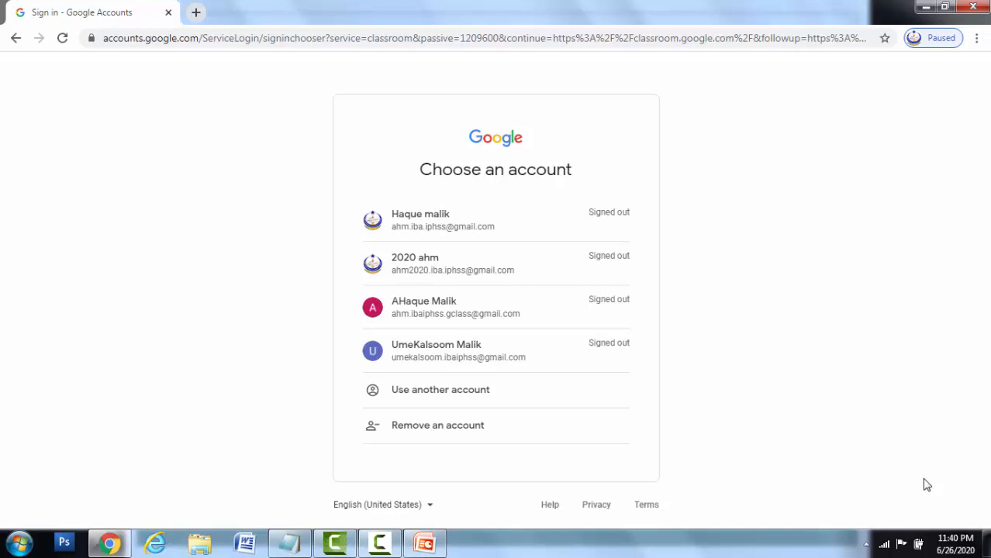
# - Sign in with the first saved student account and submit its password
pyautogui.click(462, 228)
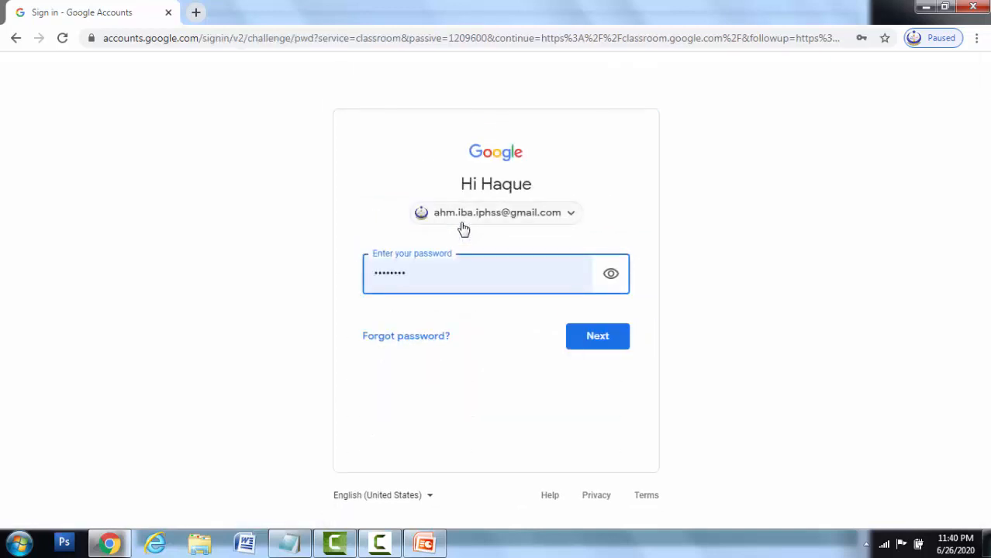
pyautogui.click(614, 336)
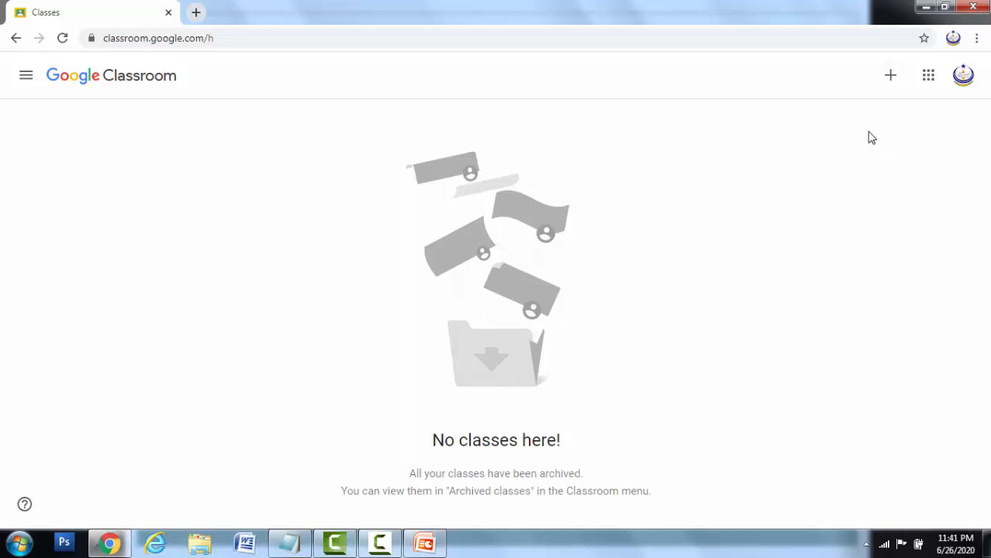
# - Join class IX C as a student using the pasted teacher's class code
pyautogui.click(891, 78)
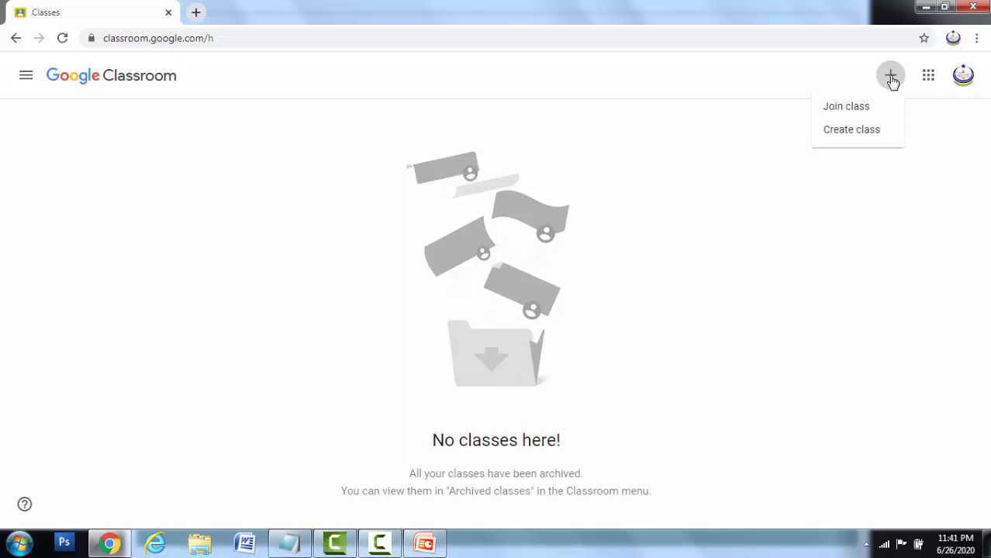
pyautogui.click(846, 106)
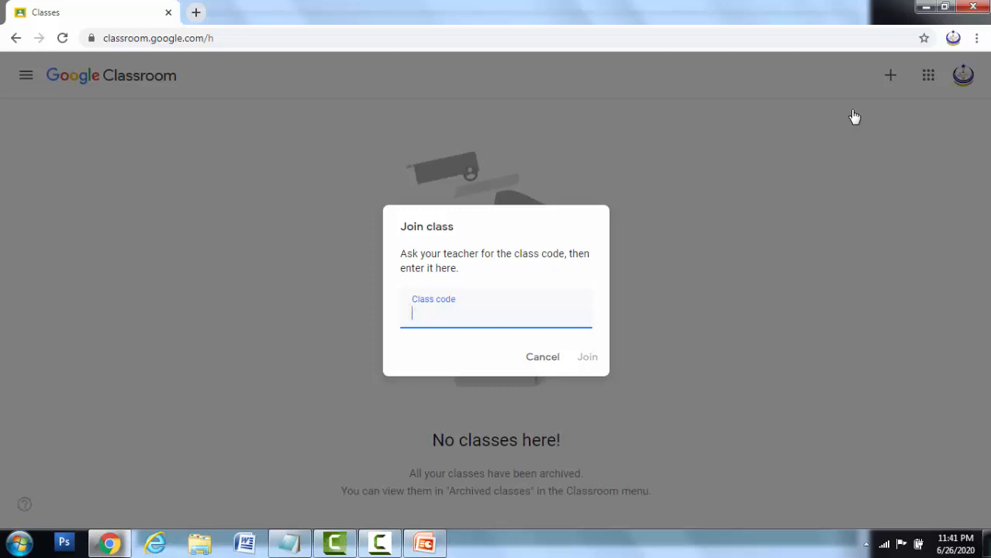
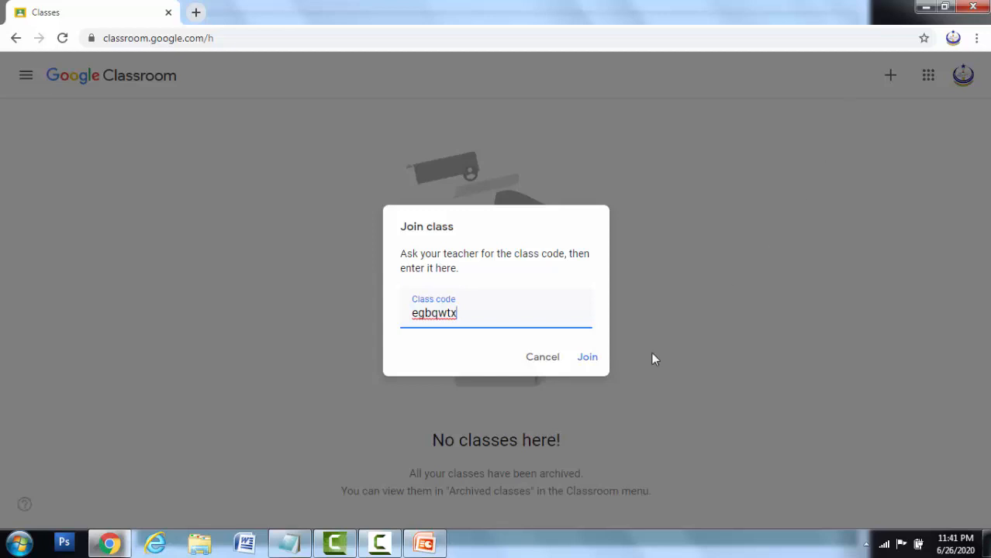
pyautogui.click(591, 361)
pyautogui.click(591, 361)
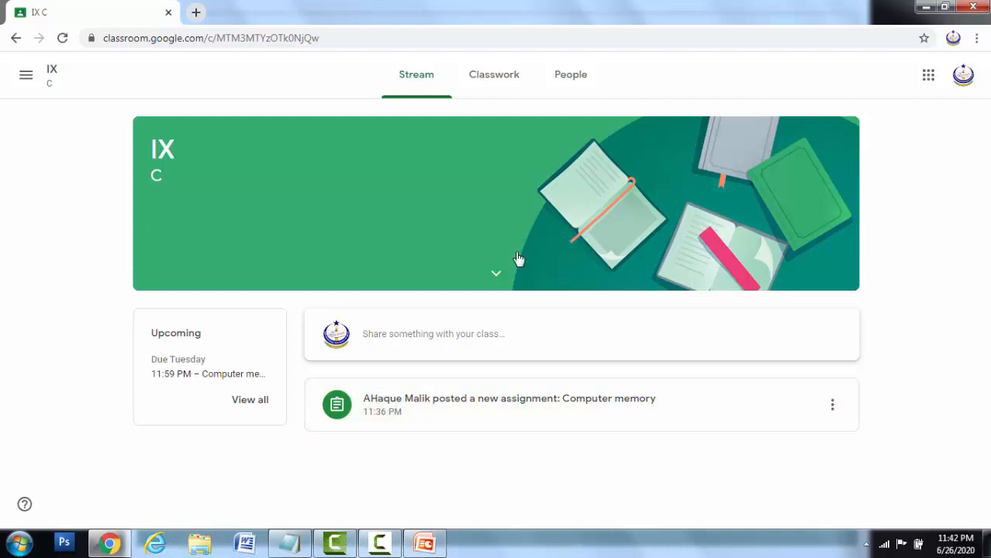
# - Expand the Computer memory assignment on IX C's Classwork page
pyautogui.click(495, 77)
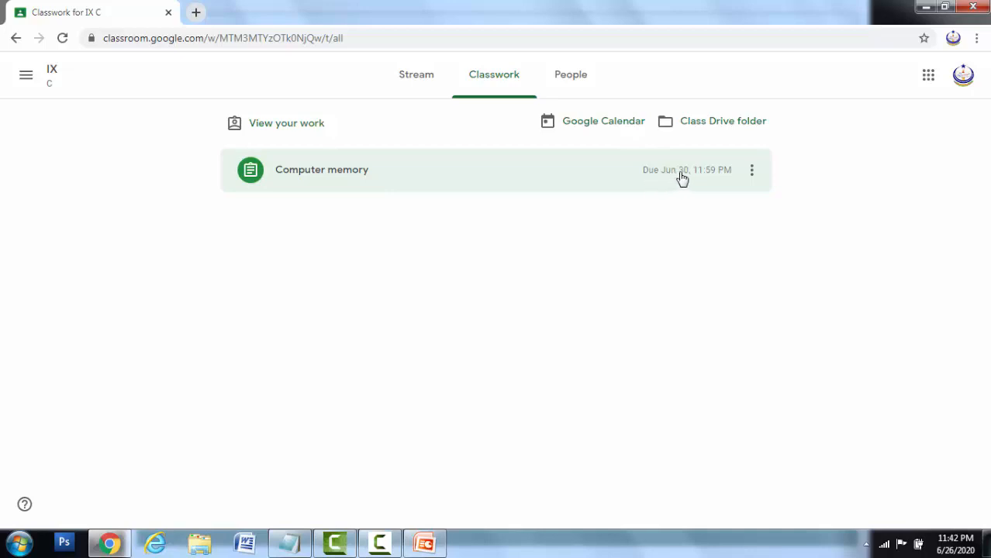
pyautogui.click(407, 186)
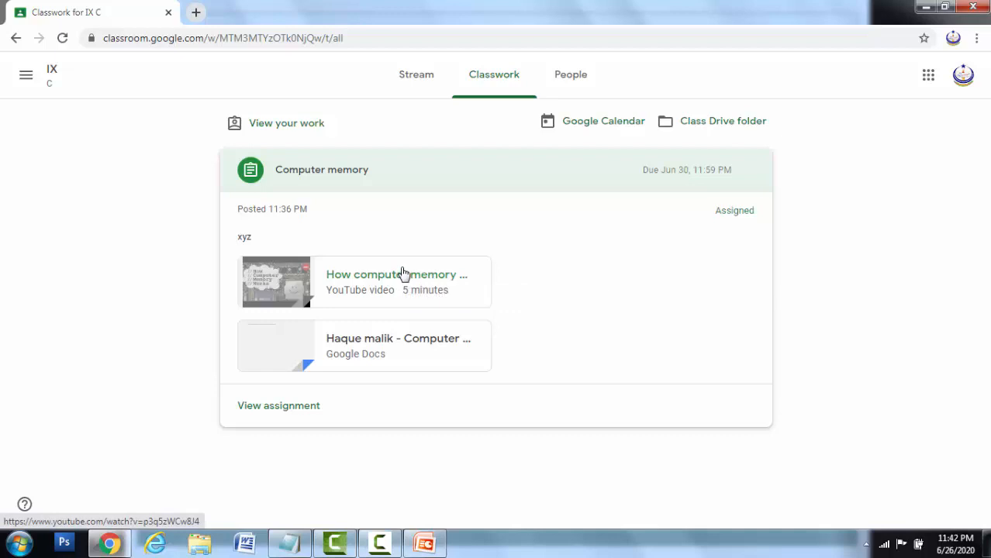
# - Open the attached document and answer Q.No. 1: 'Computer memory is the storage devices of computer system'
pyautogui.click(399, 346)
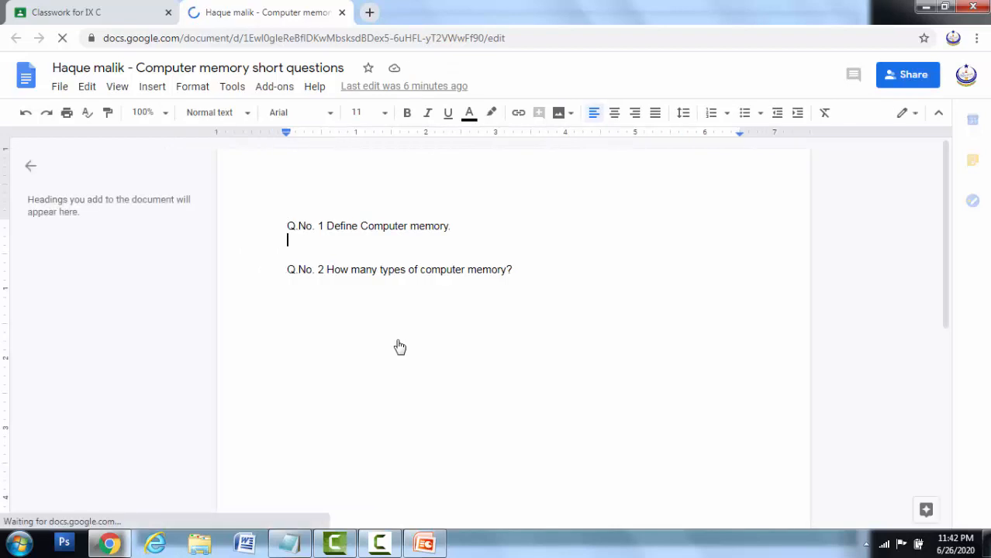
pyautogui.press('Tab')
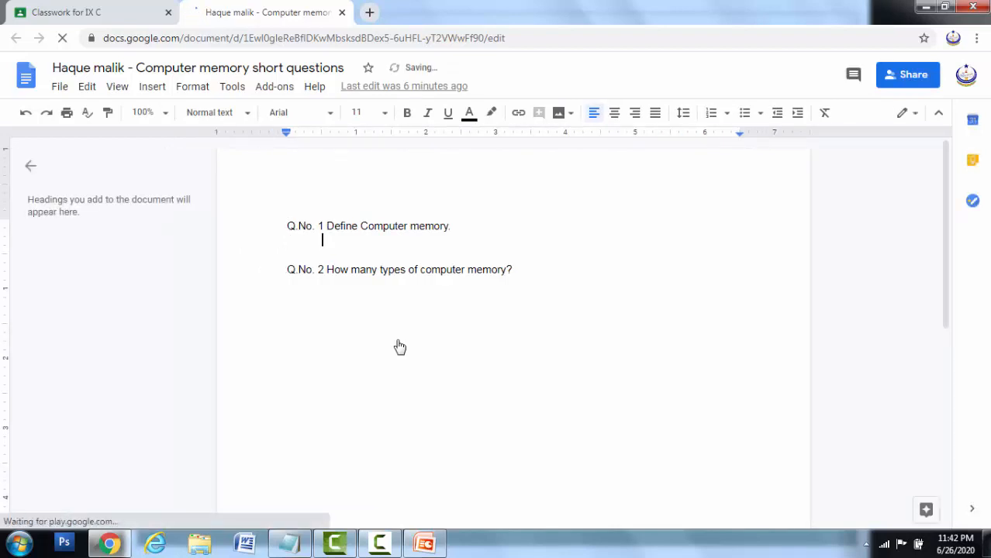
pyautogui.write('Computer ')
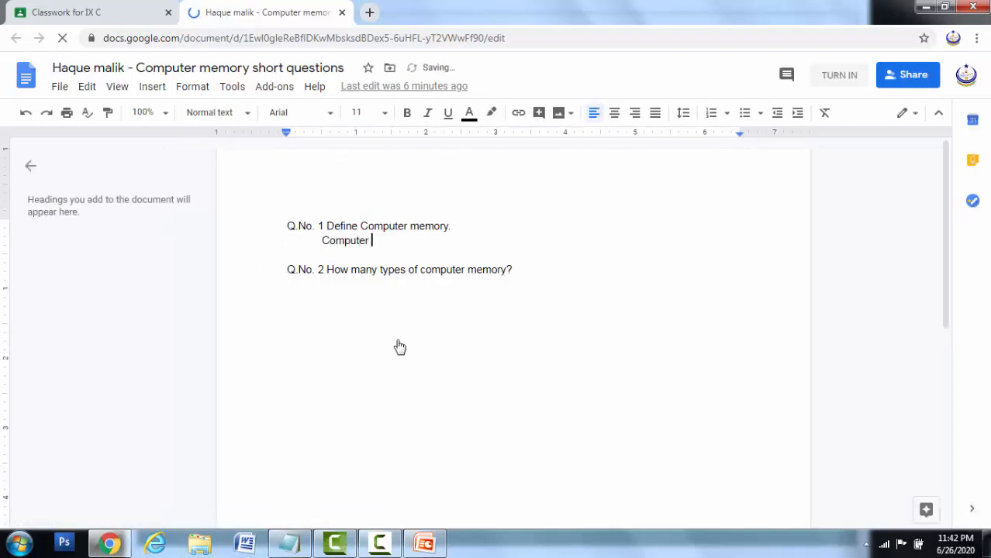
pyautogui.write('memory i')
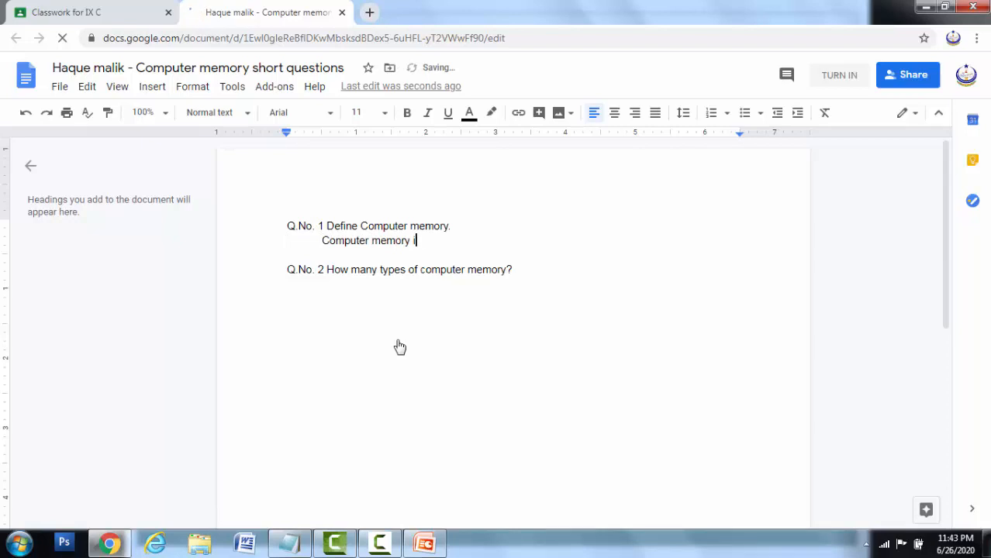
pyautogui.write('s the storage devices ')
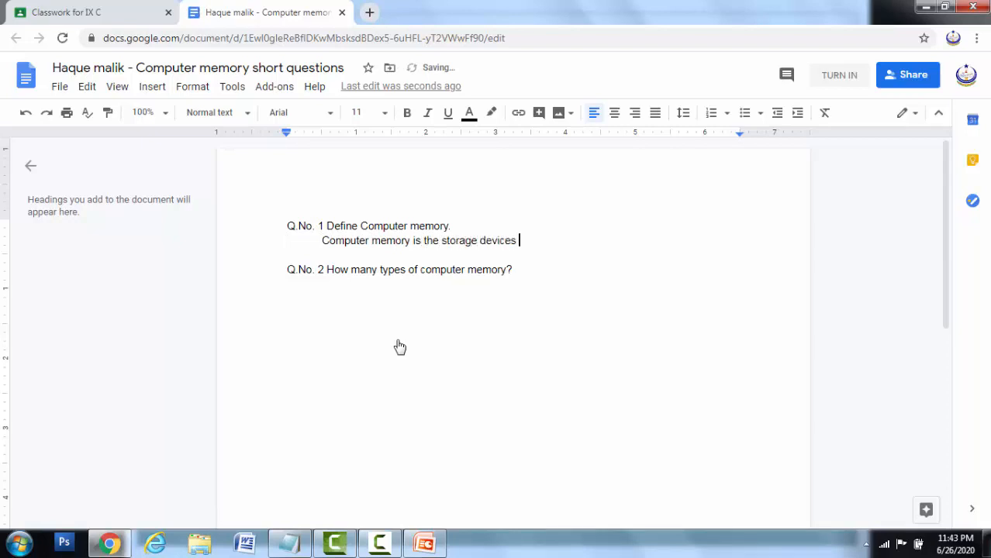
pyautogui.write('of computer system')
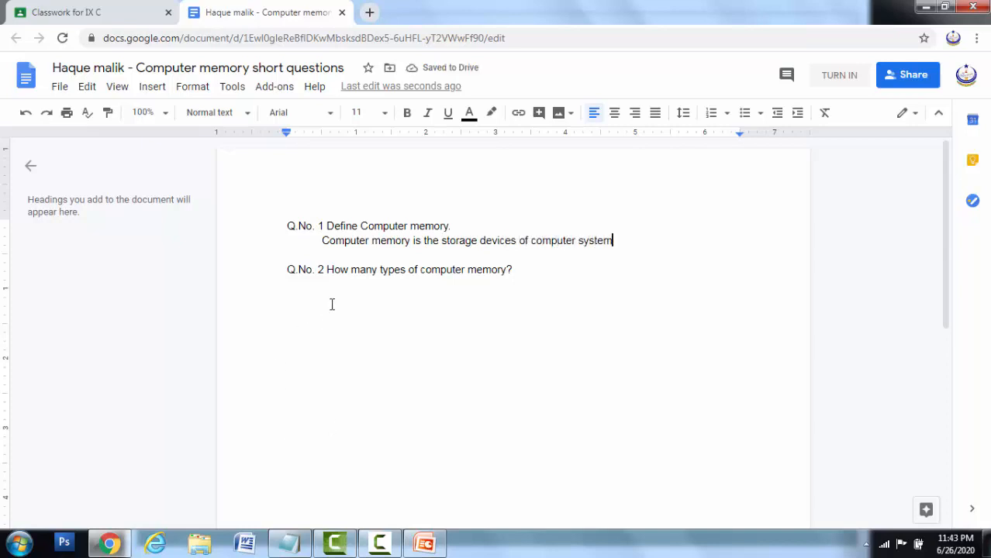
# - Answer Q.No. 2: 'There are 2 types of computer memory (primary memory & Secondary Memory)'
pyautogui.click(538, 267)
pyautogui.press('Return')
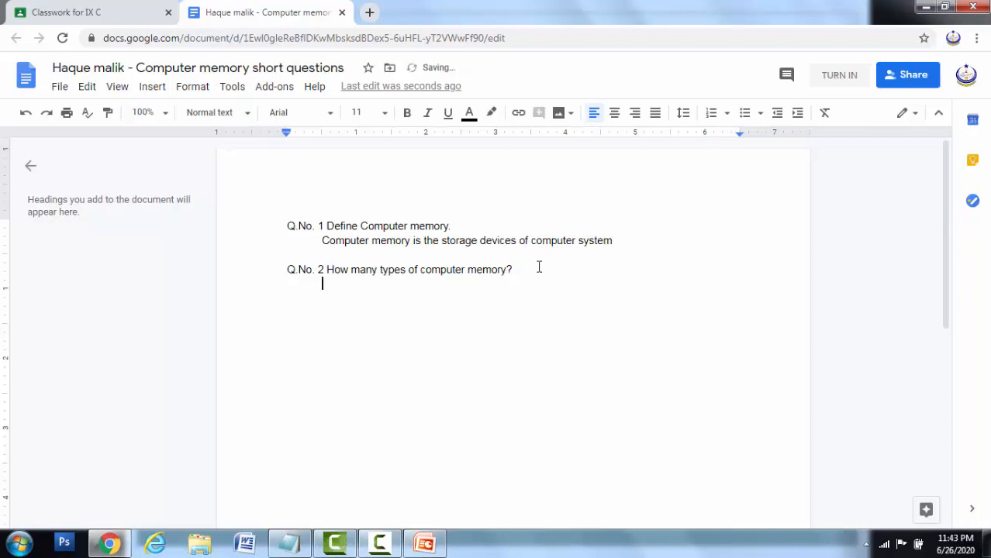
pyautogui.write('There are 2 type')
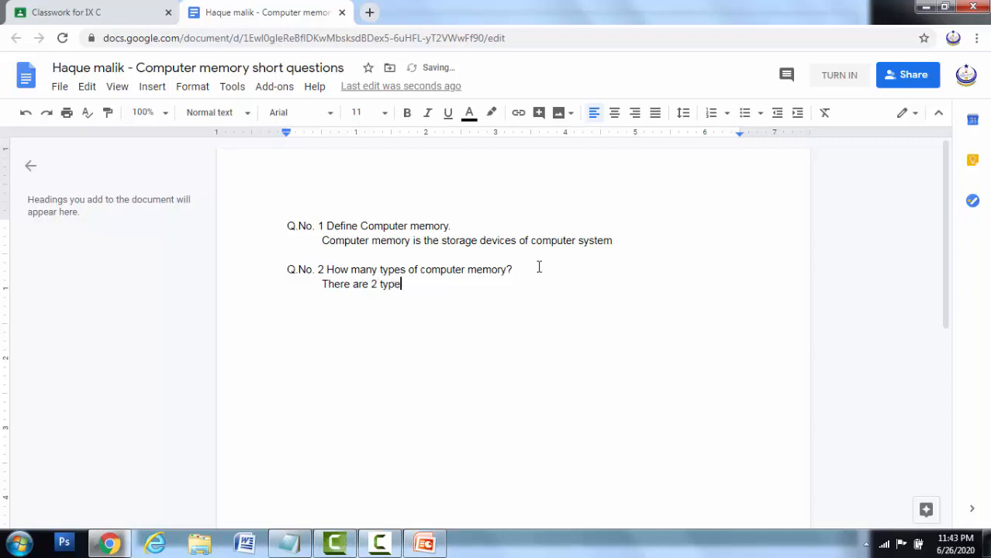
pyautogui.write('s of computer memory ')
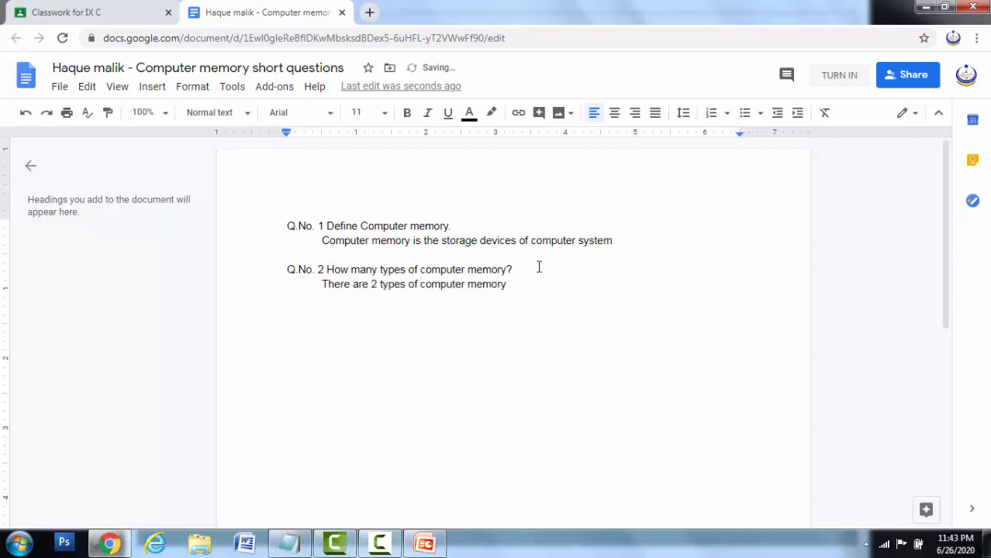
pyautogui.write('(primary memory & Secondary ')
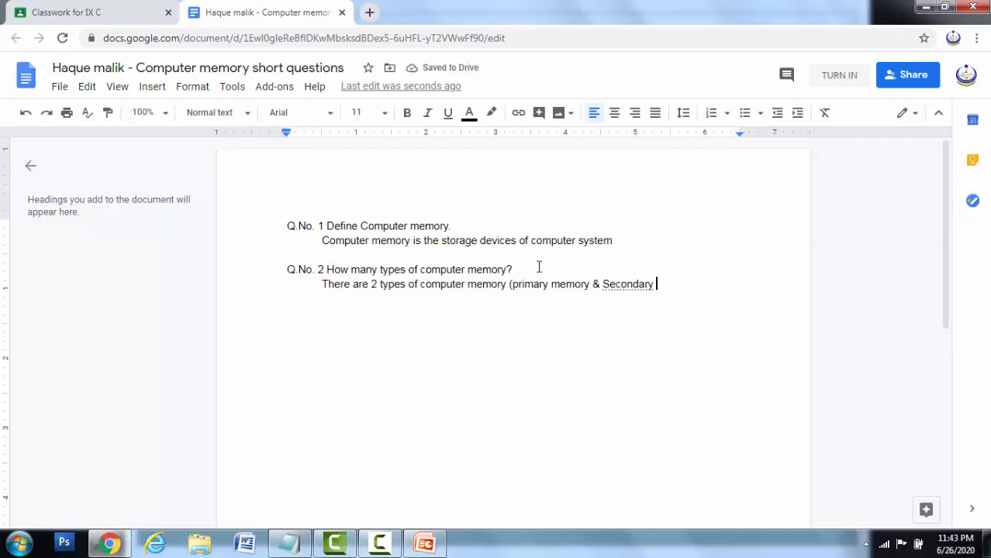
pyautogui.write('Memory')
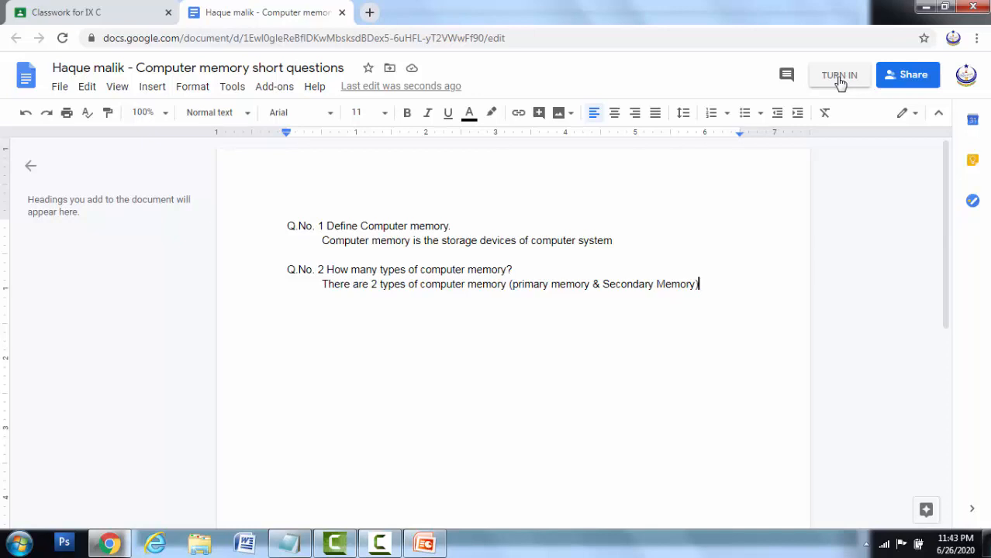
# - Turn in the answered Computer memory document and confirm the submission
pyautogui.click(839, 75)
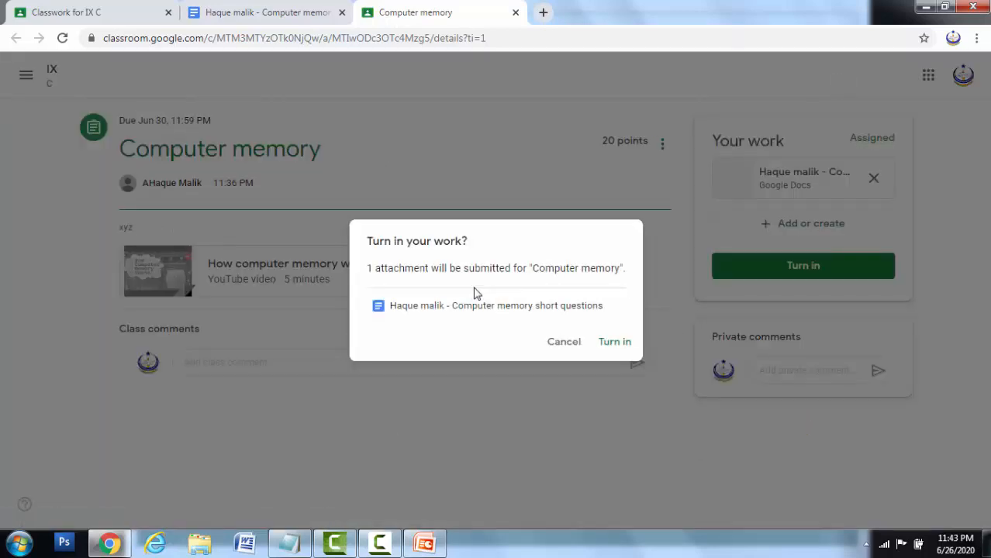
pyautogui.click(624, 345)
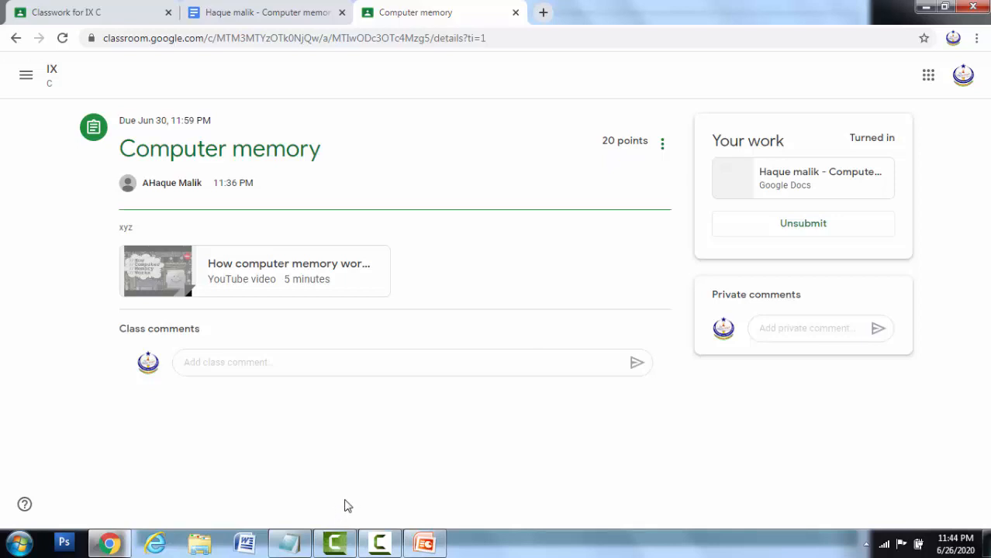
pyautogui.click(381, 543)
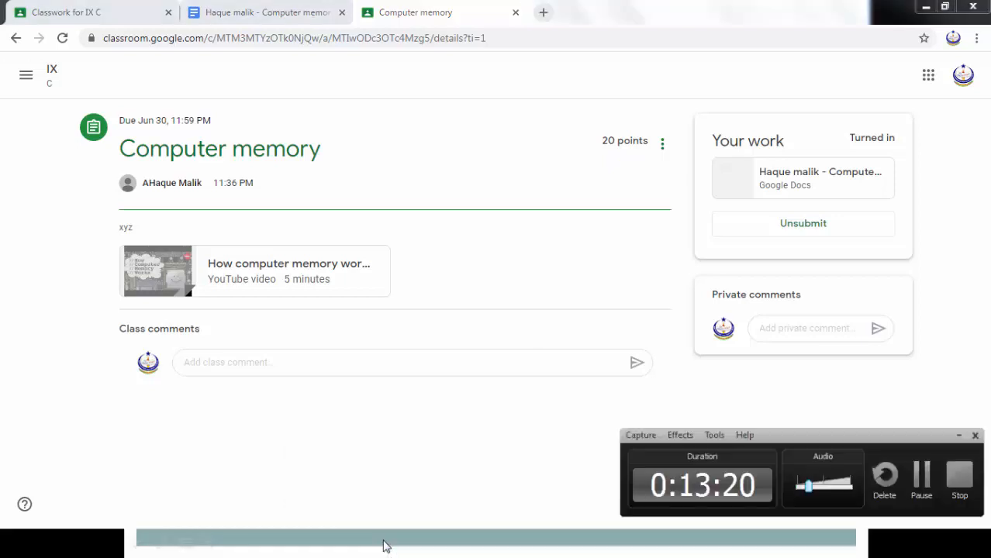
# - Sign in to the teacher account using Chrome's saved password
pyautogui.click(921, 474)
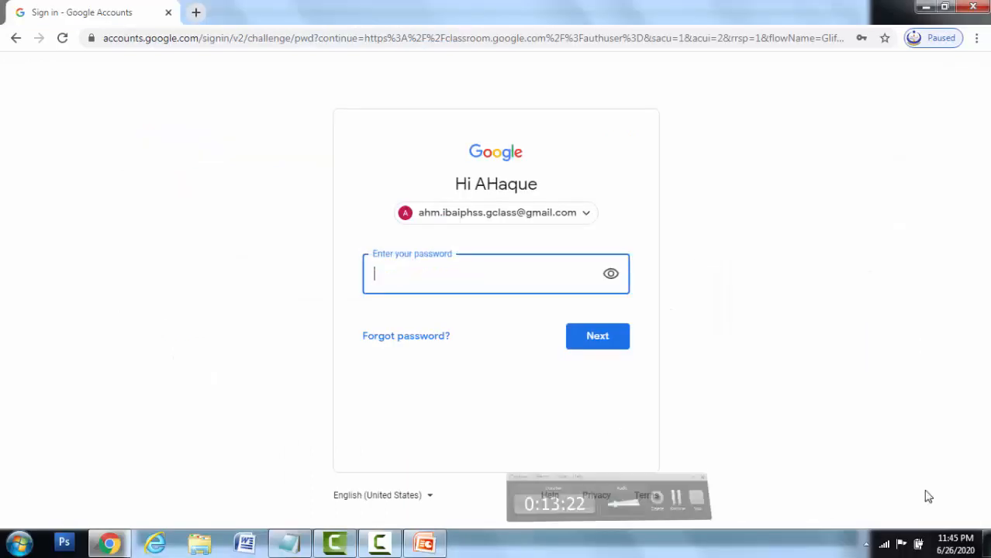
pyautogui.click(523, 284)
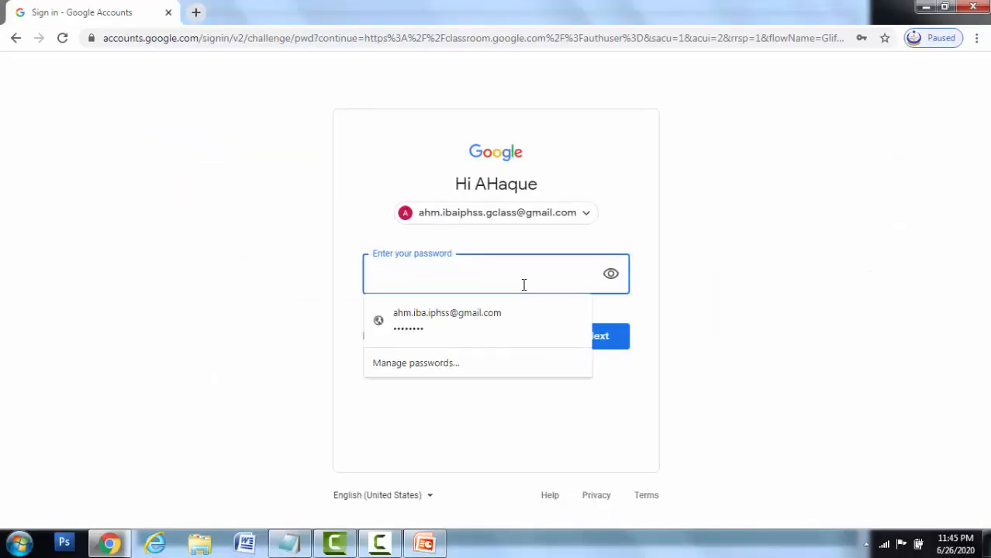
pyautogui.write('•')
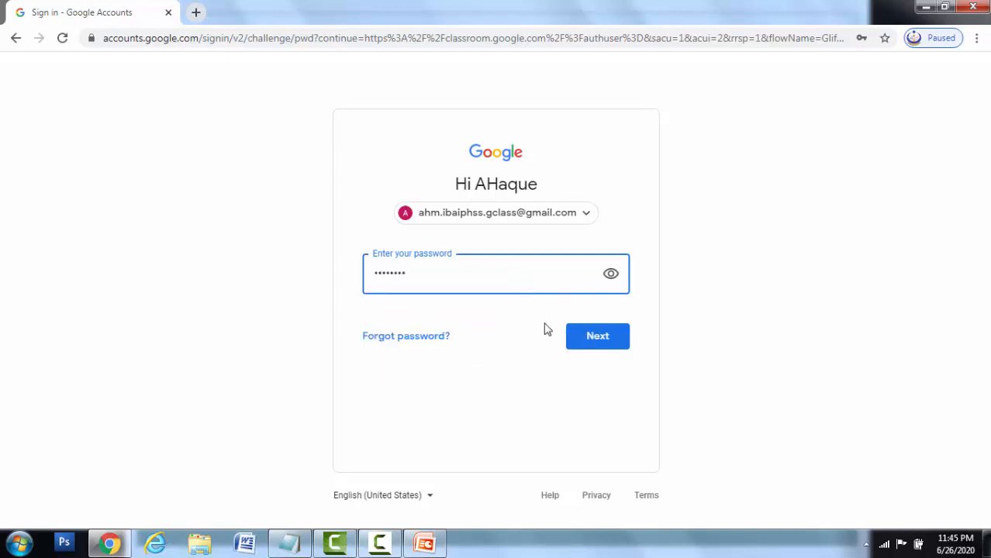
pyautogui.click(606, 349)
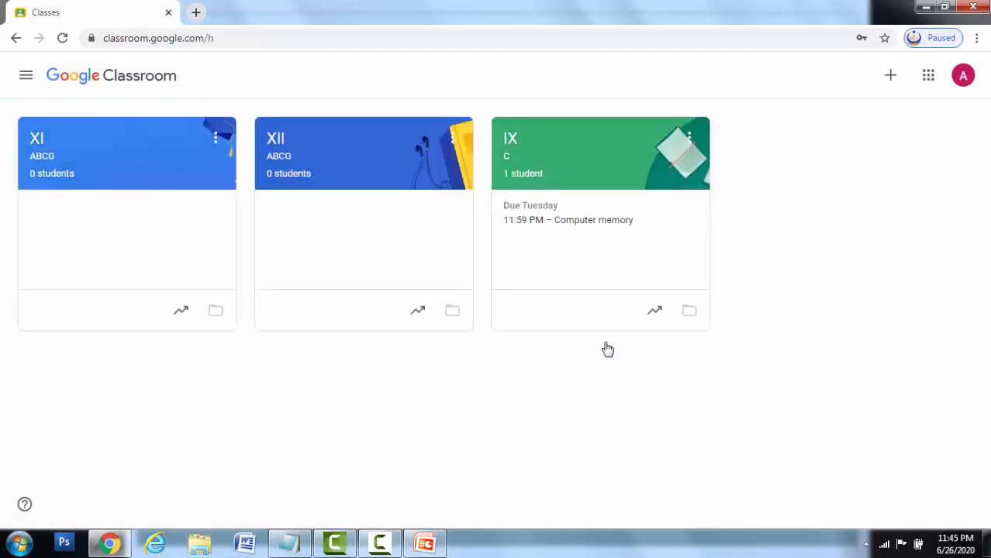
# - Open class IX C's Classwork and the Computer memory assignment's detail page
pyautogui.click(605, 160)
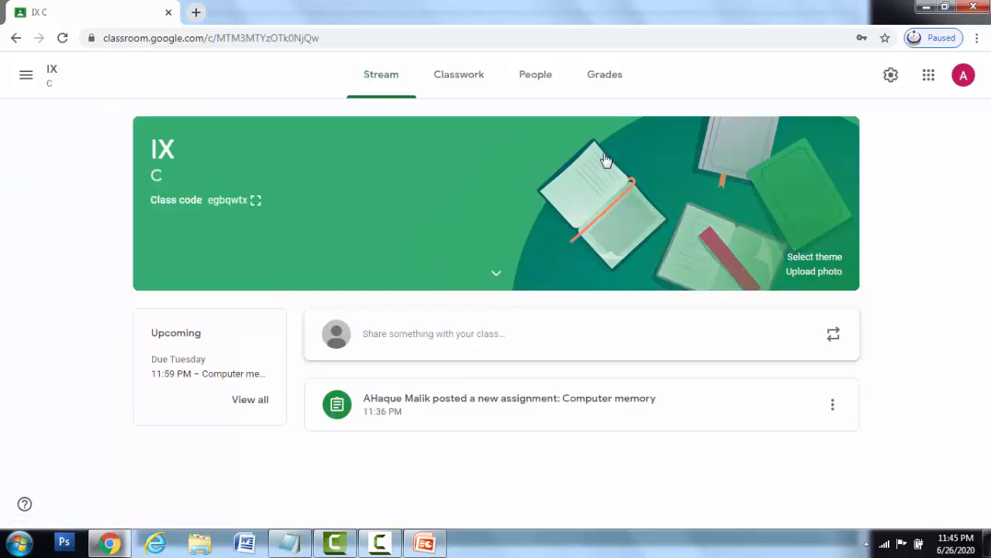
pyautogui.click(463, 87)
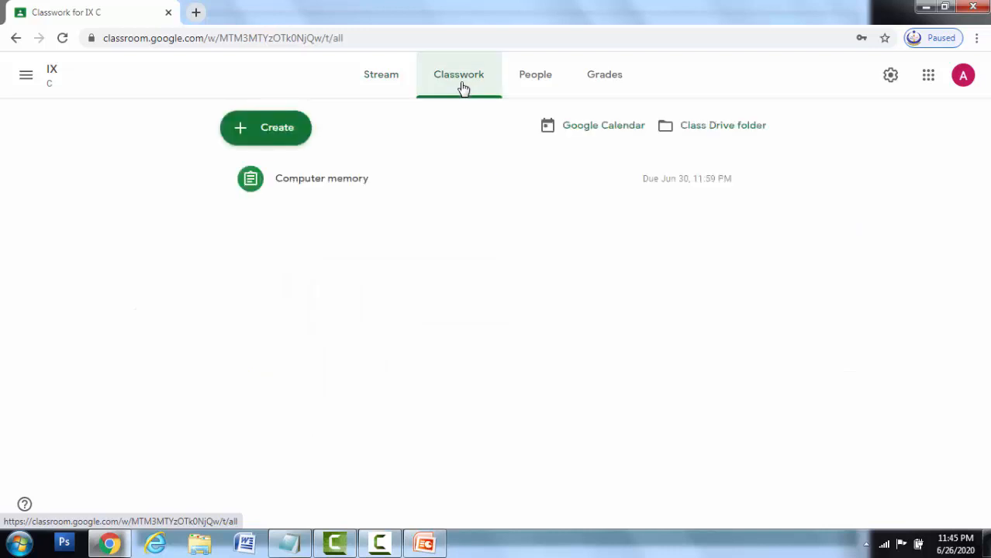
pyautogui.click(353, 186)
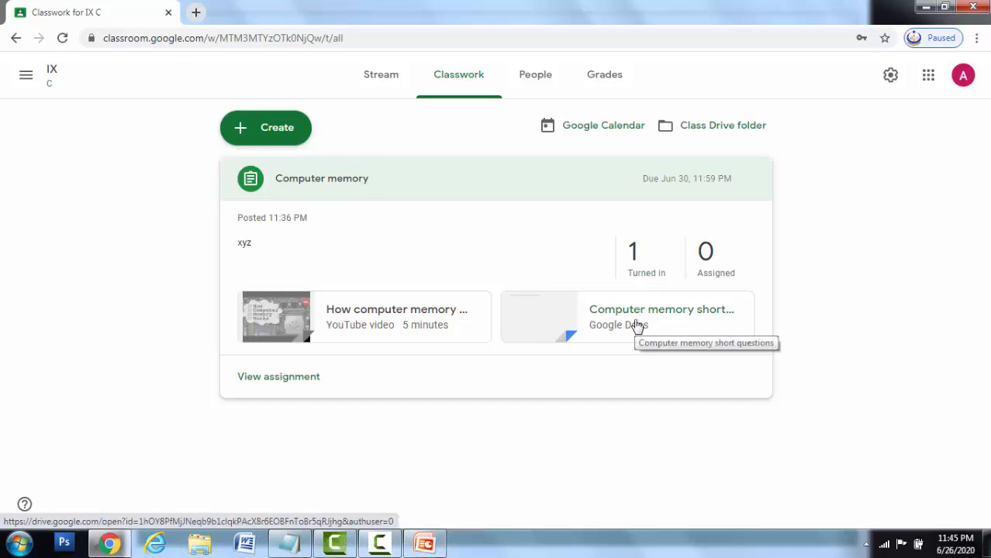
pyautogui.click(303, 379)
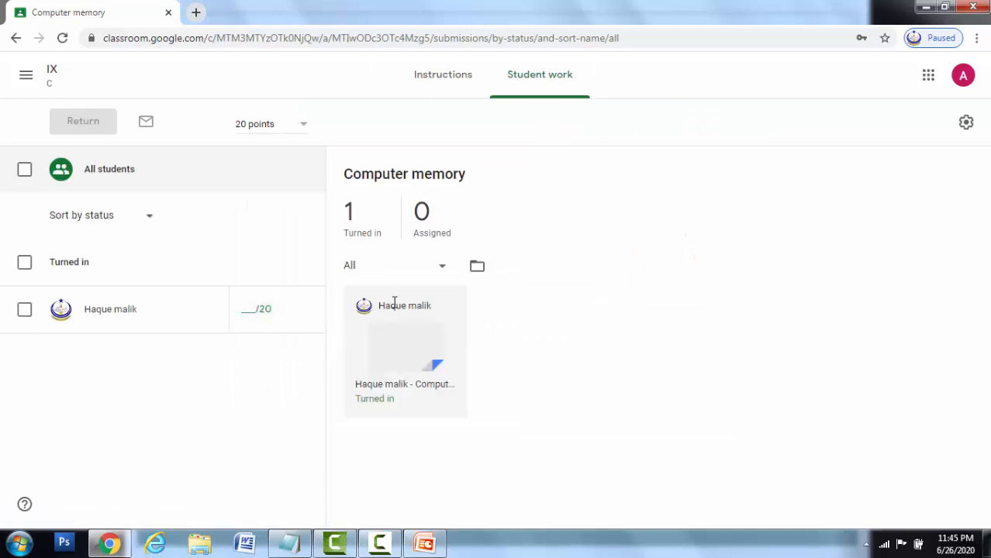
# - Open the student's Computer memory submission and enter a grade of 19, correcting the mistaken 2
pyautogui.click(418, 342)
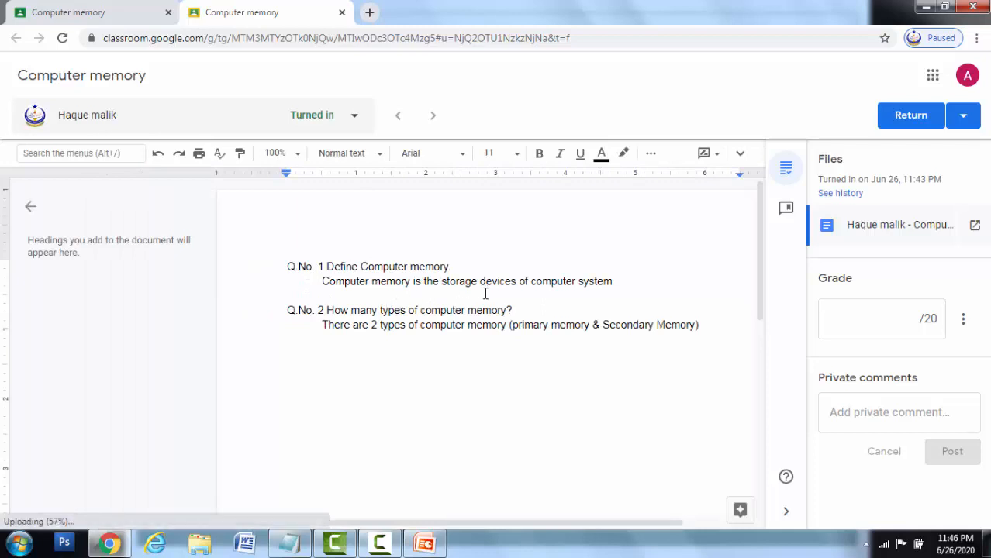
pyautogui.click(917, 319)
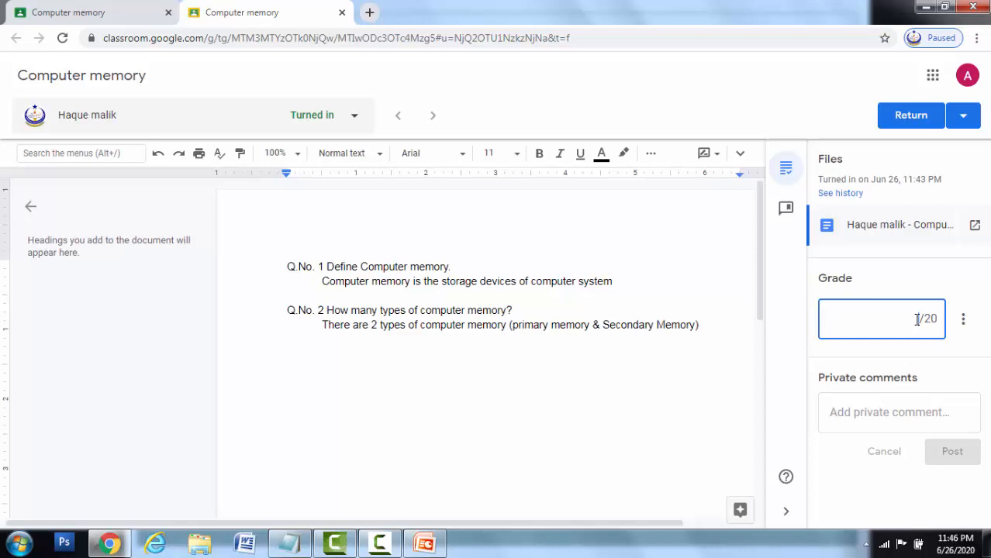
pyautogui.write('2')
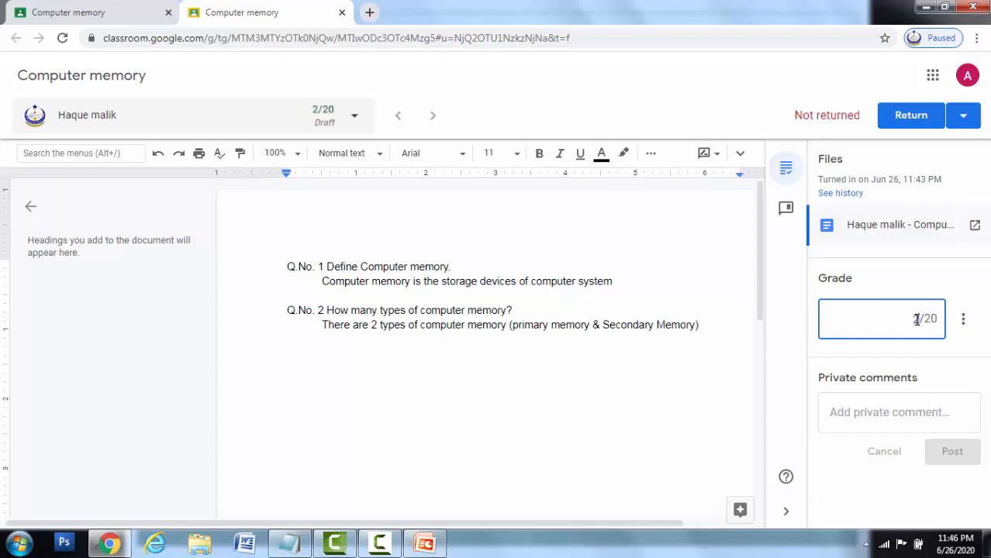
pyautogui.click(960, 439)
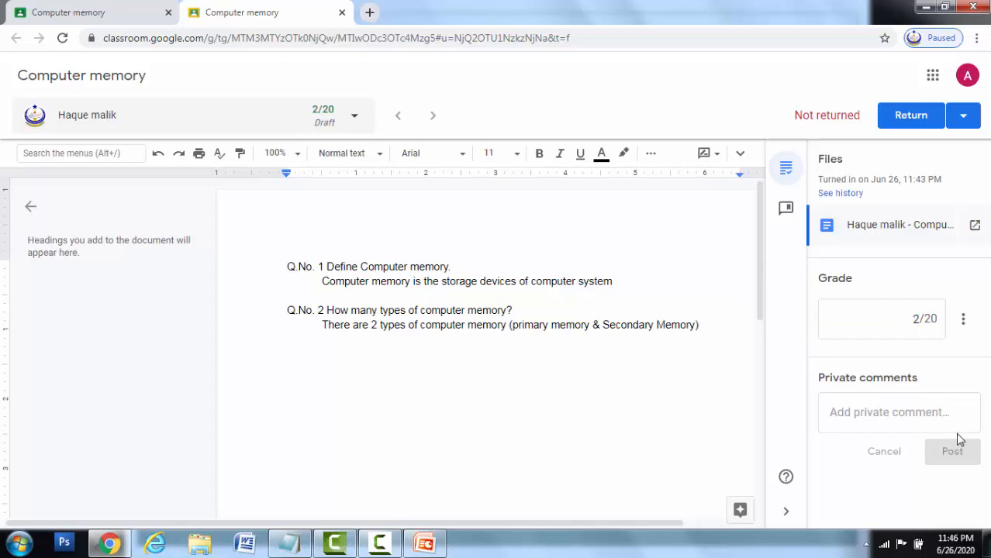
pyautogui.click(915, 317)
pyautogui.press('BackSpace')
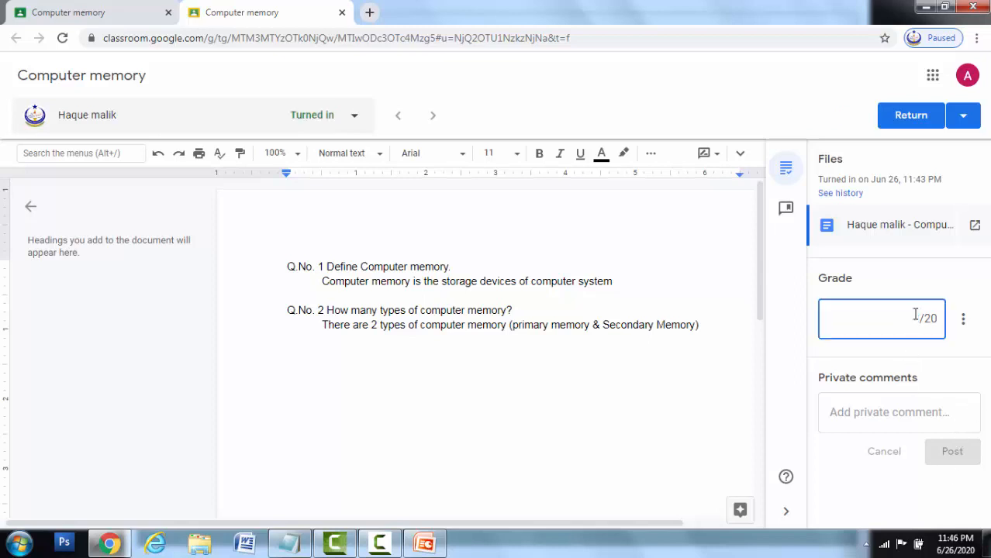
pyautogui.write('19')
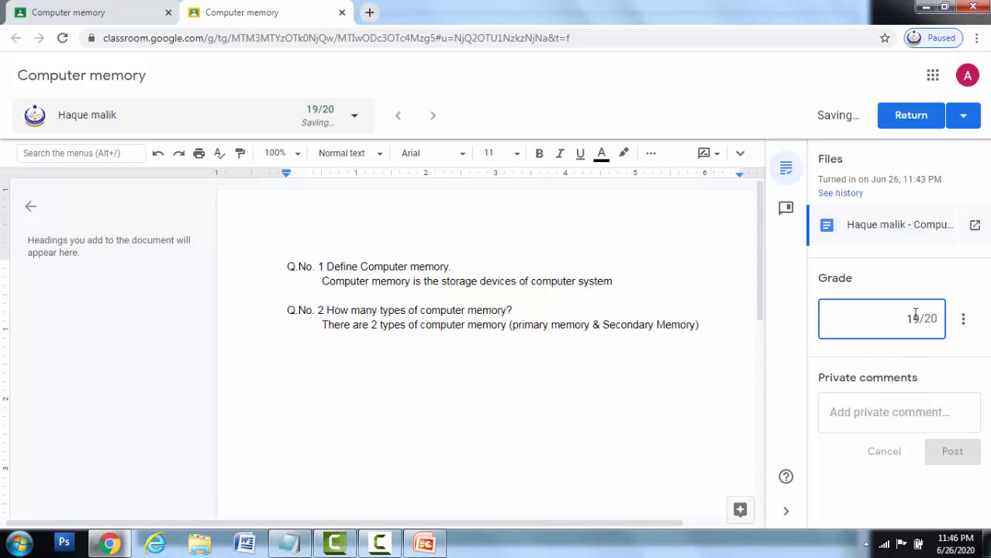
# - Return the graded work to the student and confirm the return
pyautogui.click(915, 115)
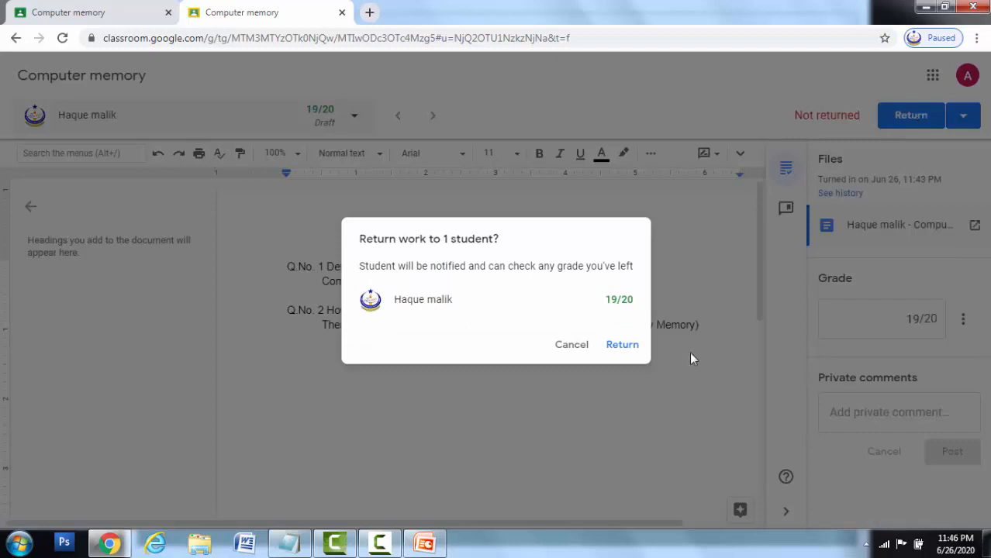
pyautogui.click(622, 345)
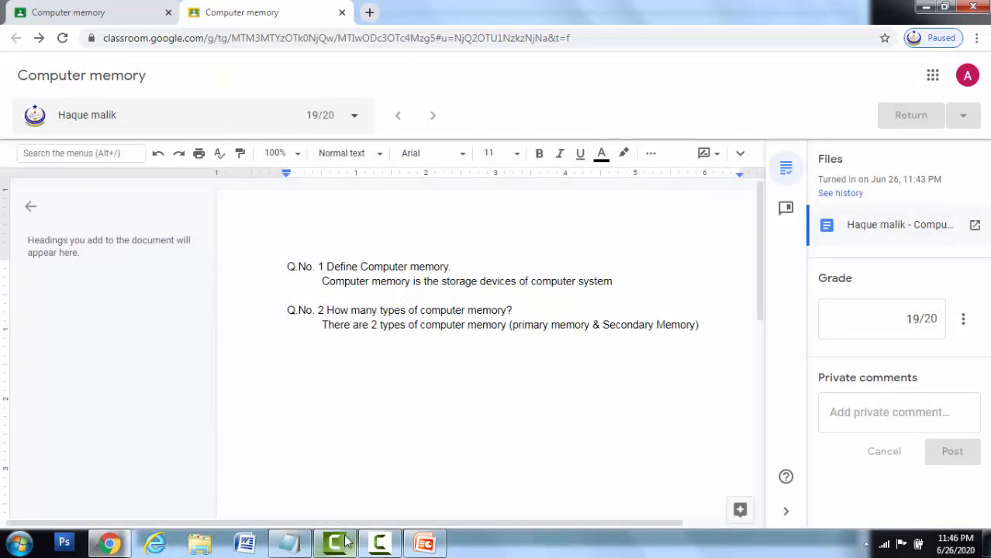
pyautogui.click(382, 547)
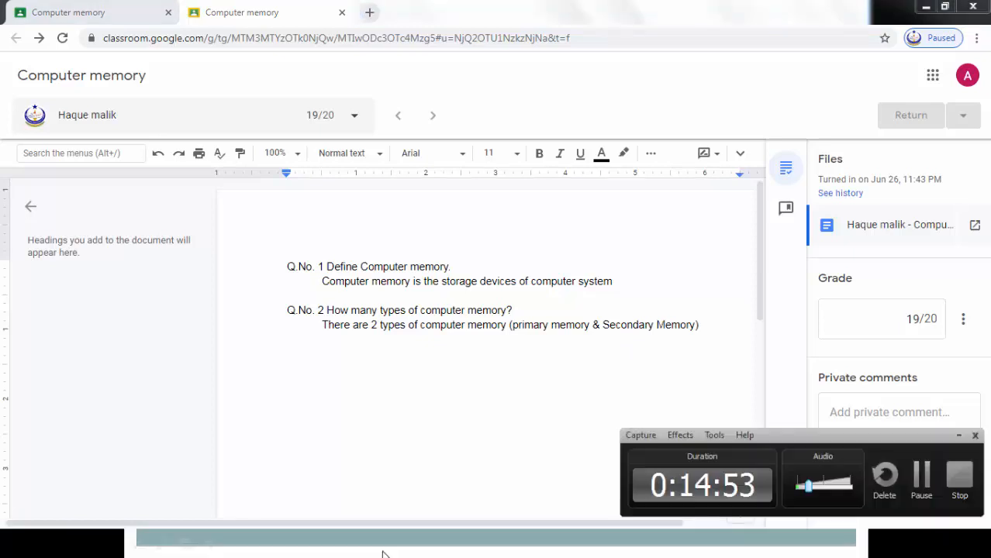
# - Sign in with the student's account by choosing it and submitting the password
pyautogui.click(928, 484)
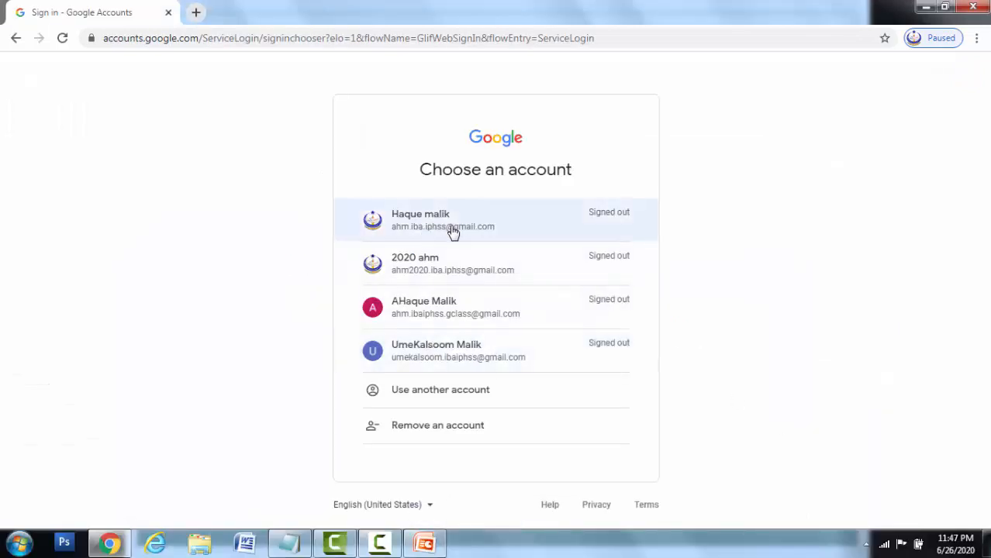
pyautogui.click(453, 233)
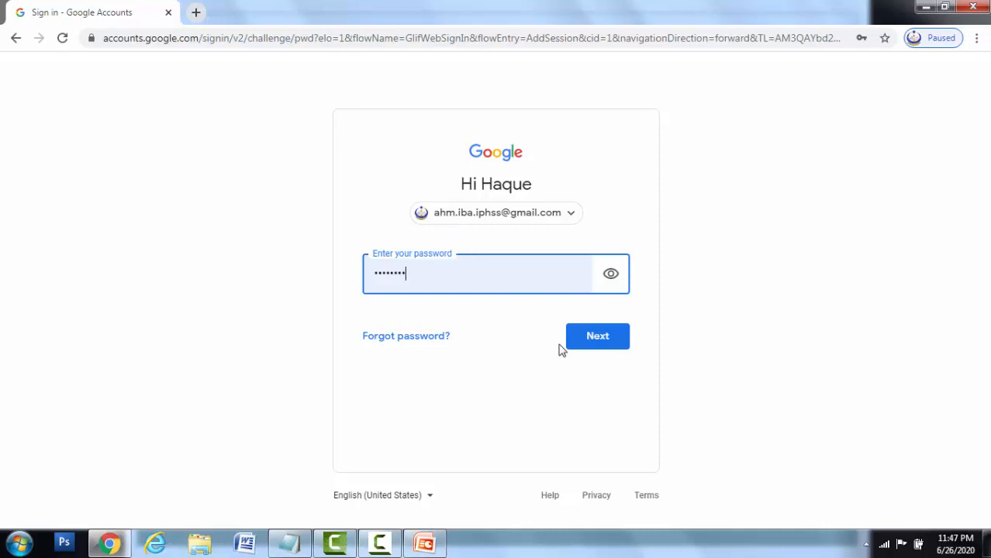
pyautogui.click(602, 341)
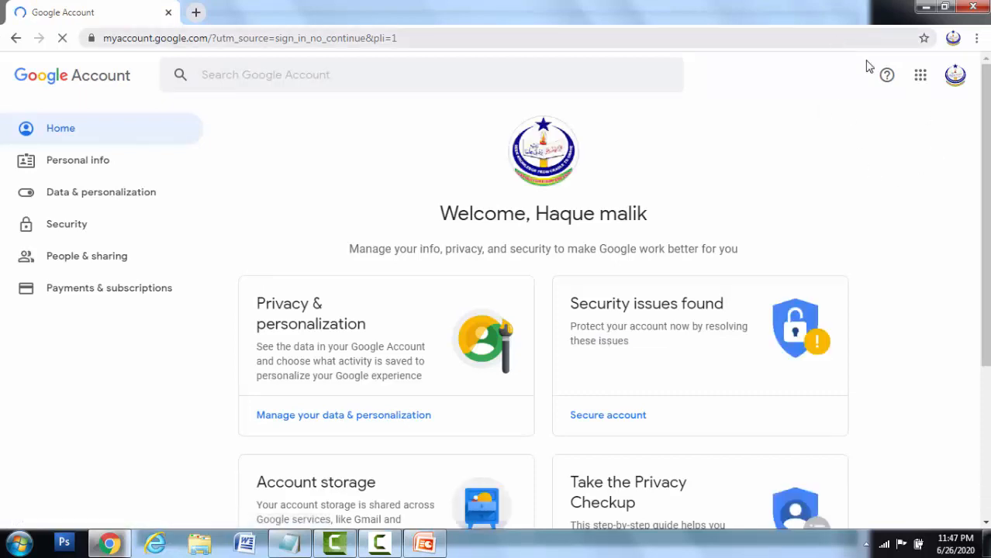
# - Launch Google Classroom from the Google apps list
pyautogui.click(922, 79)
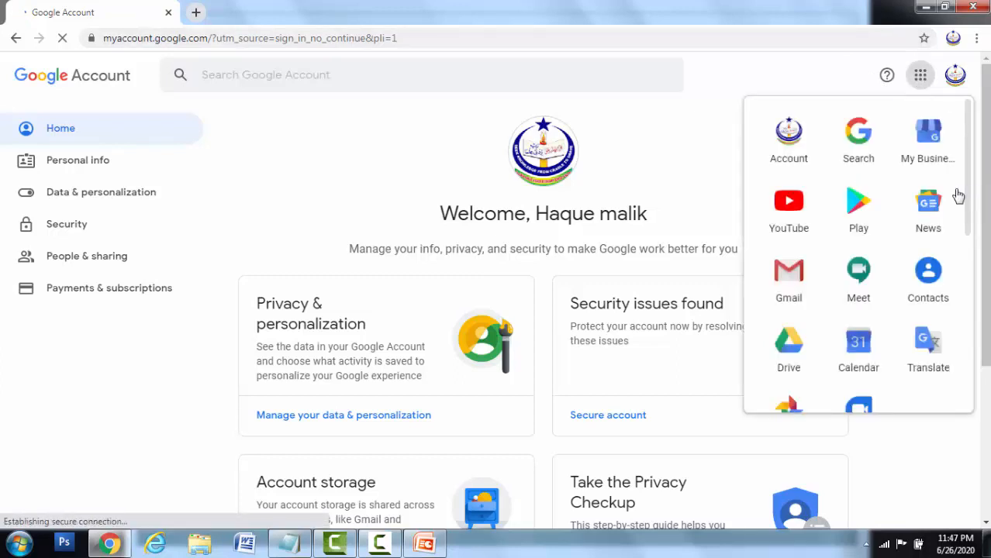
pyautogui.scroll(-4, 968, 192)
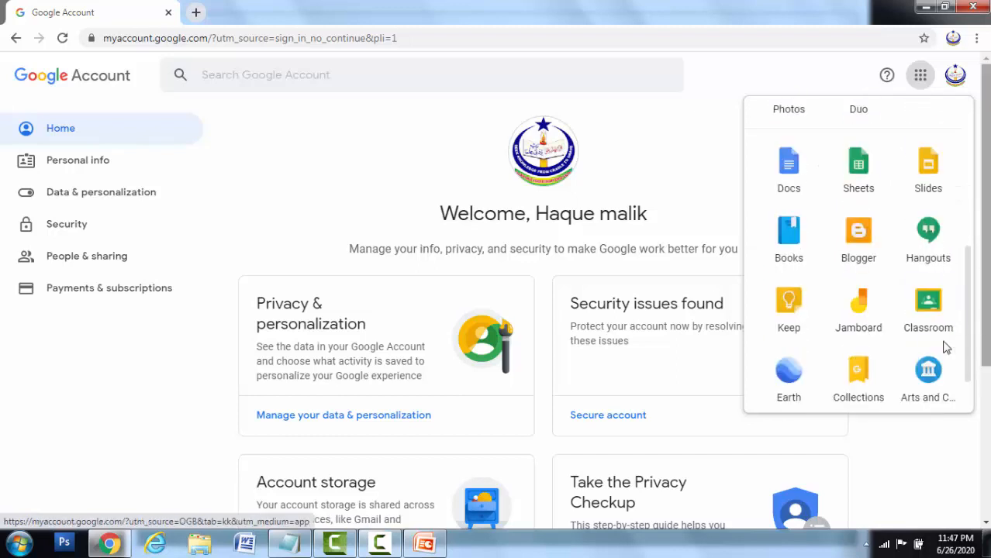
pyautogui.click(932, 305)
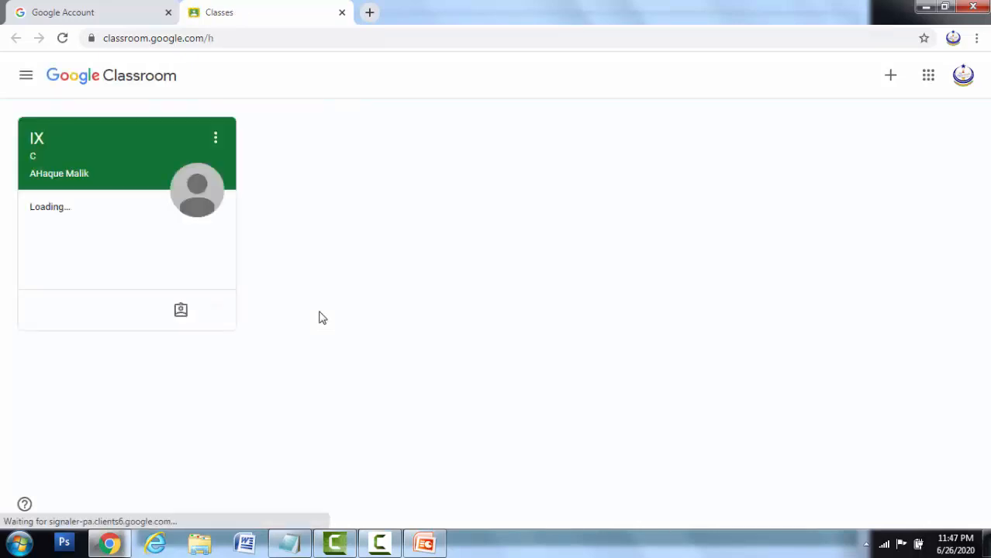
# - Open the Computer memory assignment page from the IX C class's Classwork list
pyautogui.click(131, 190)
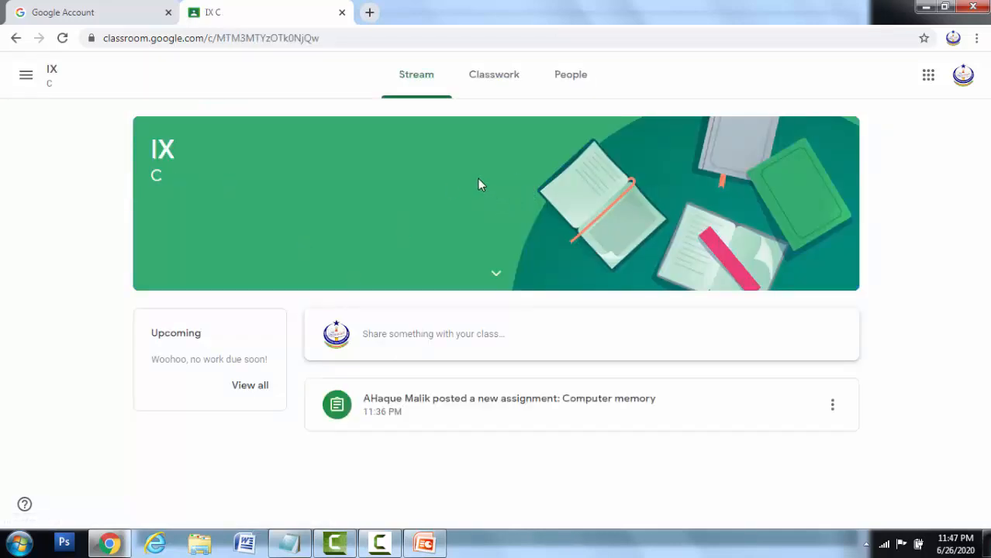
pyautogui.click(496, 79)
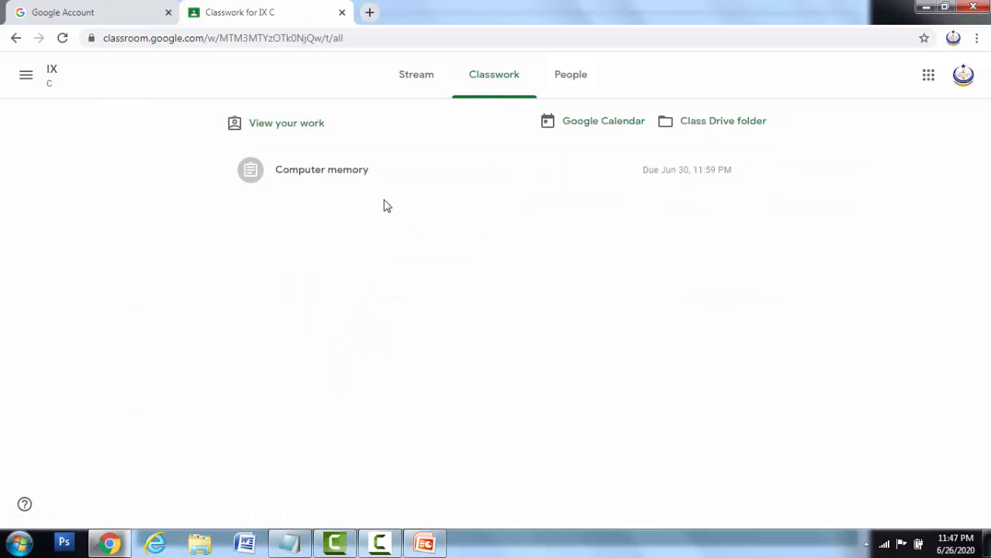
pyautogui.click(376, 182)
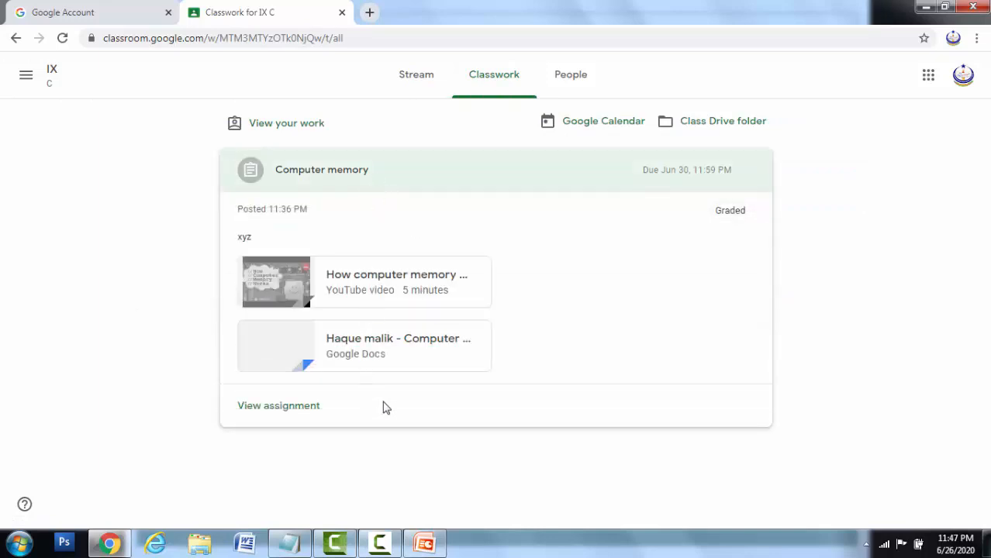
pyautogui.click(314, 410)
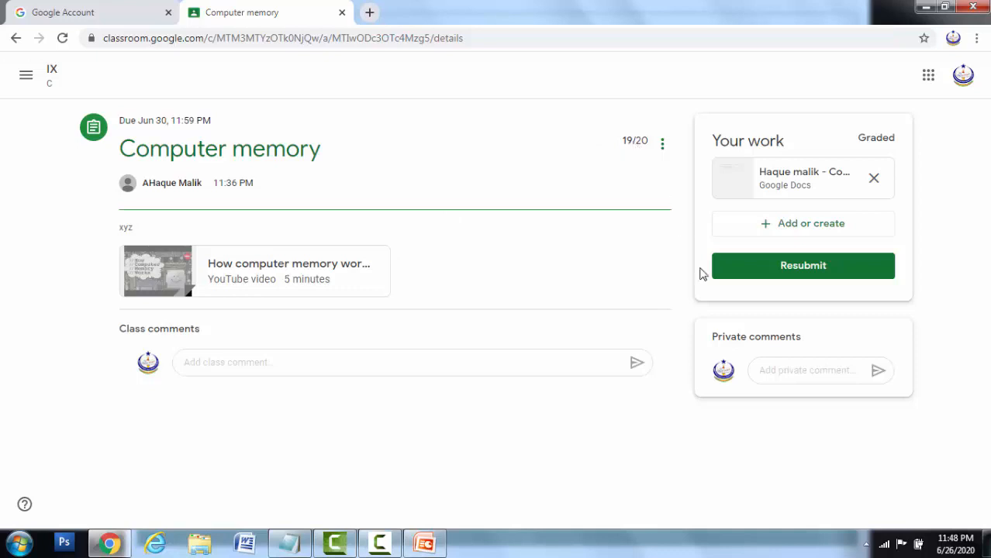
# - Click between the private comment and class comment fields on the assignment page
pyautogui.click(771, 369)
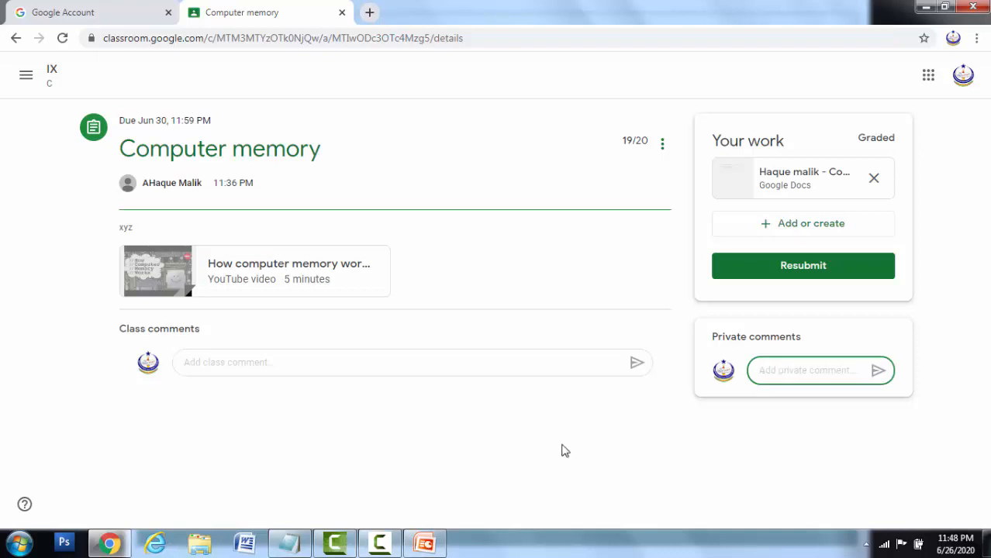
pyautogui.click(323, 368)
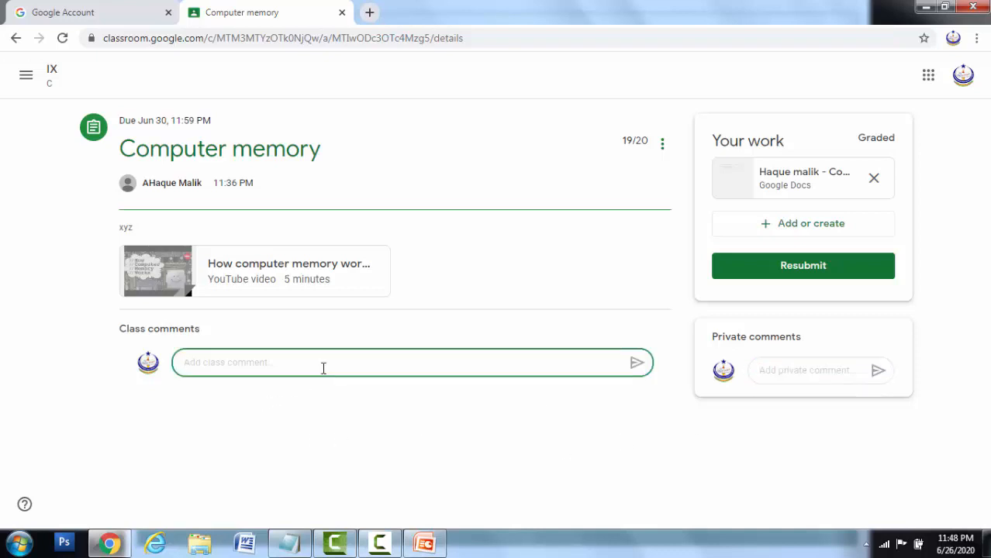
pyautogui.click(787, 367)
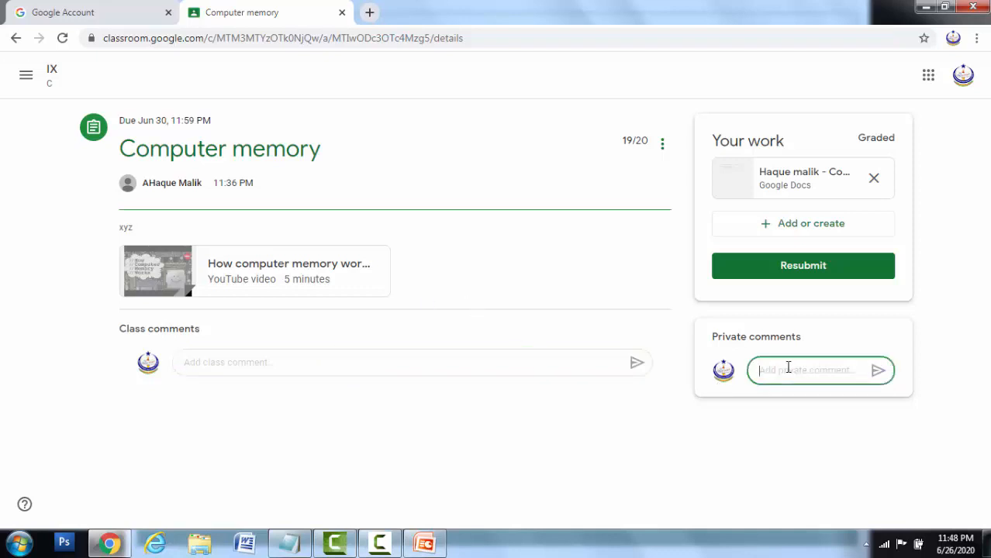
pyautogui.moveTo(379, 542)
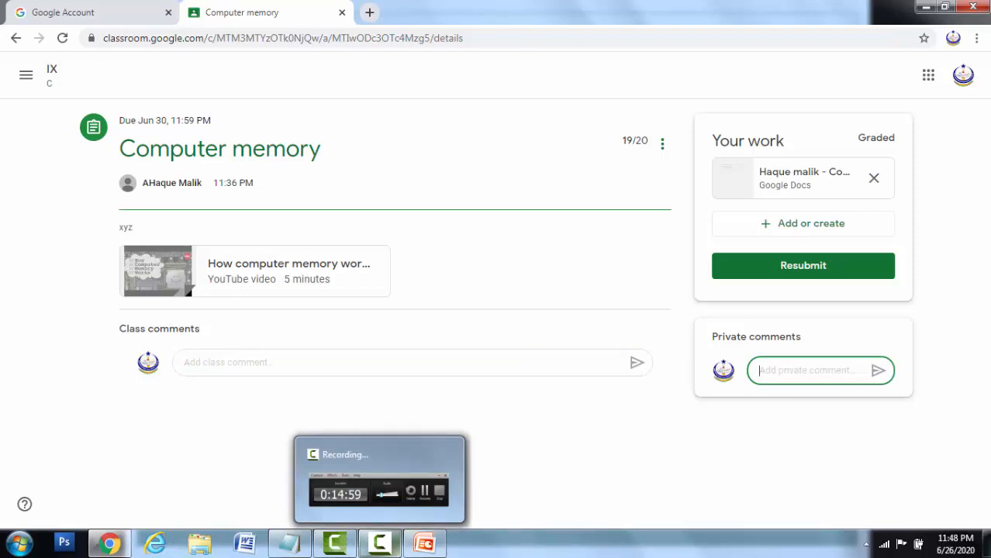
pyautogui.click(563, 423)
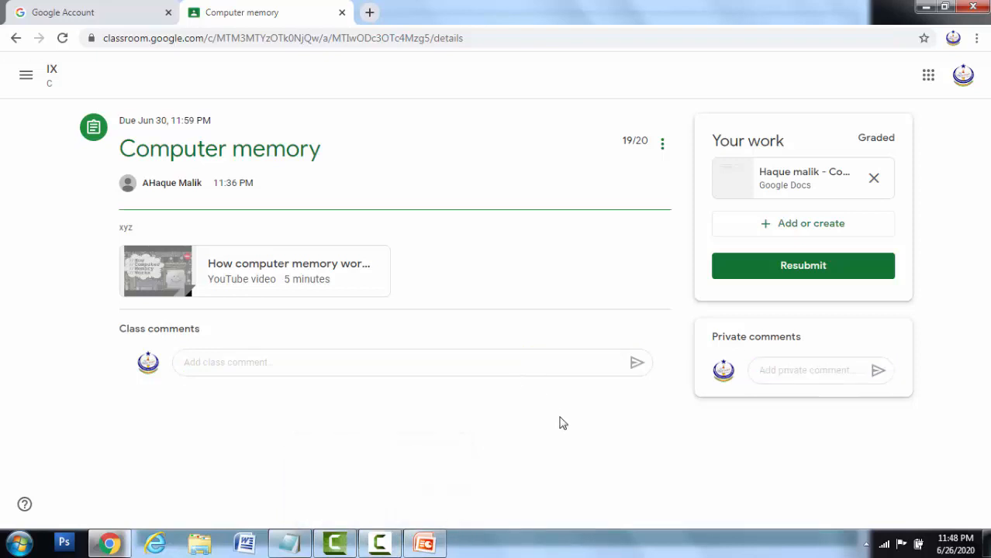